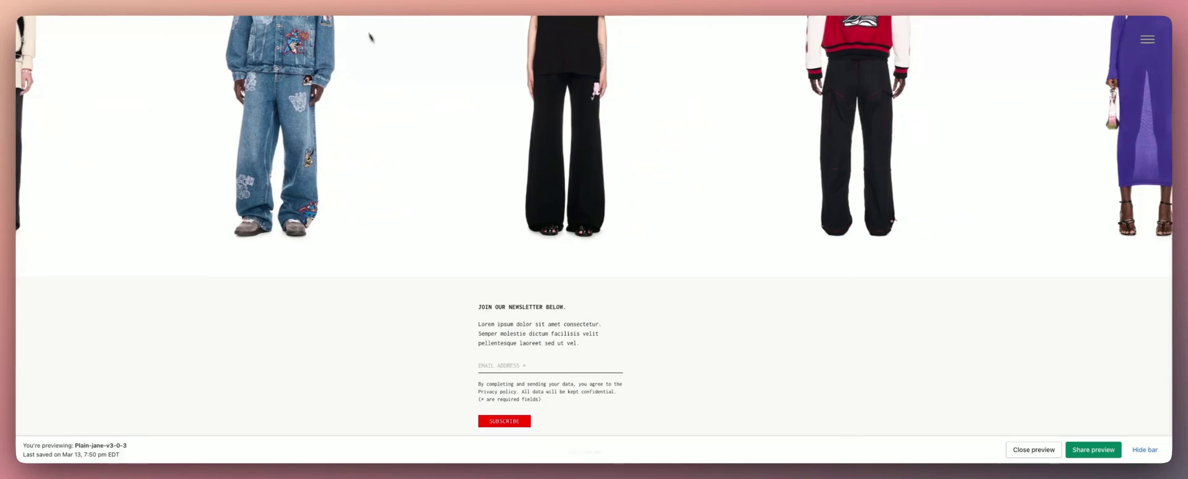
# Scroll the storefront preview down to the footer, then leave it for the admin Themes list.
pyautogui.scroll(-10, 396, 247)
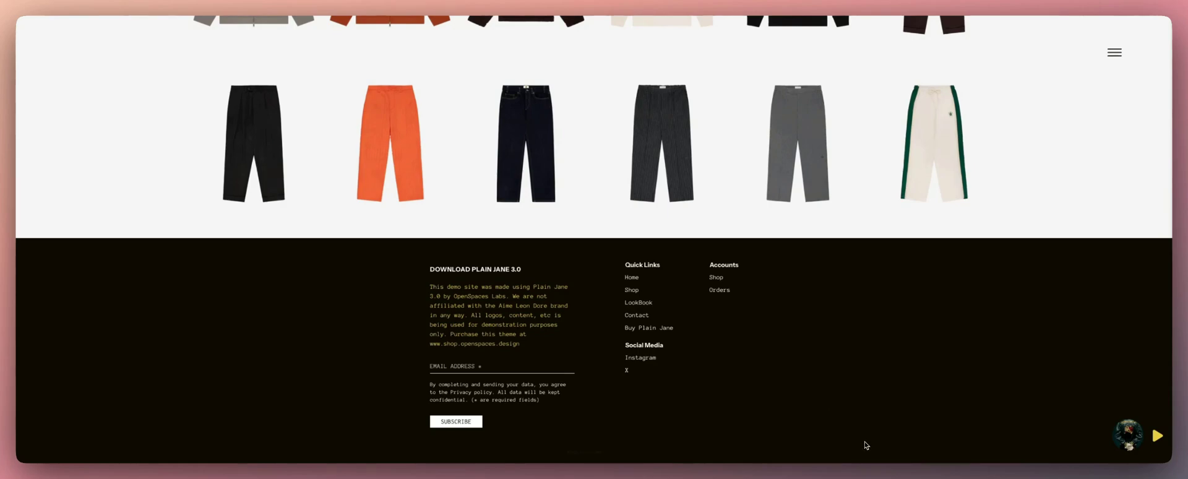
pyautogui.hotkey('ctrl', 'Tab')
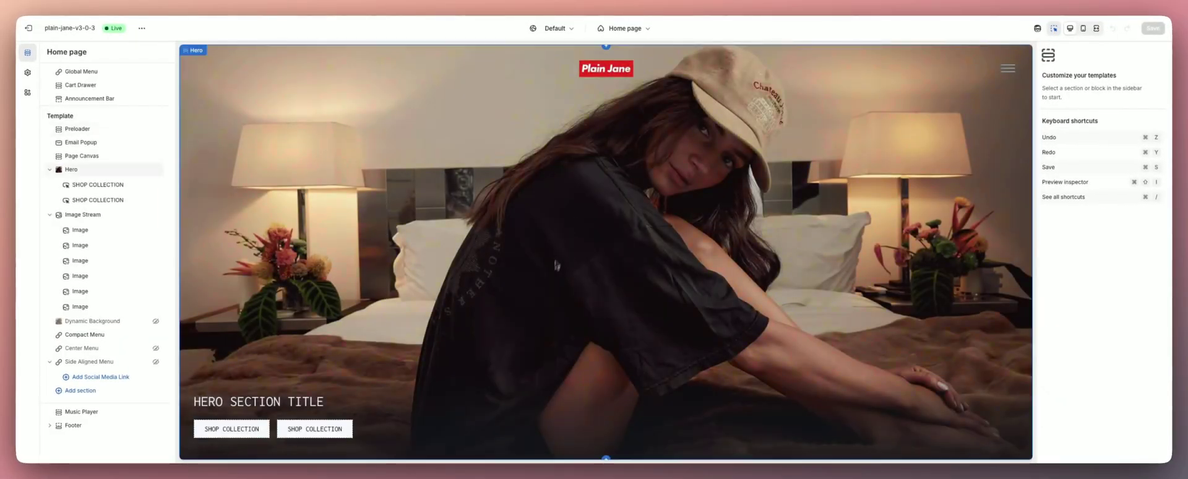
pyautogui.scroll(-10, 590, 315)
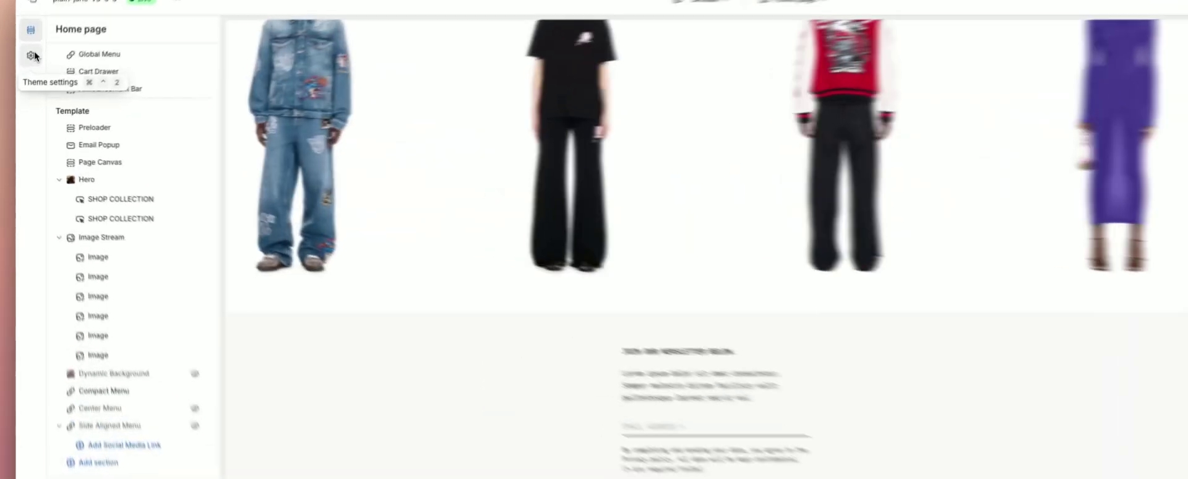
pyautogui.click(33, 56)
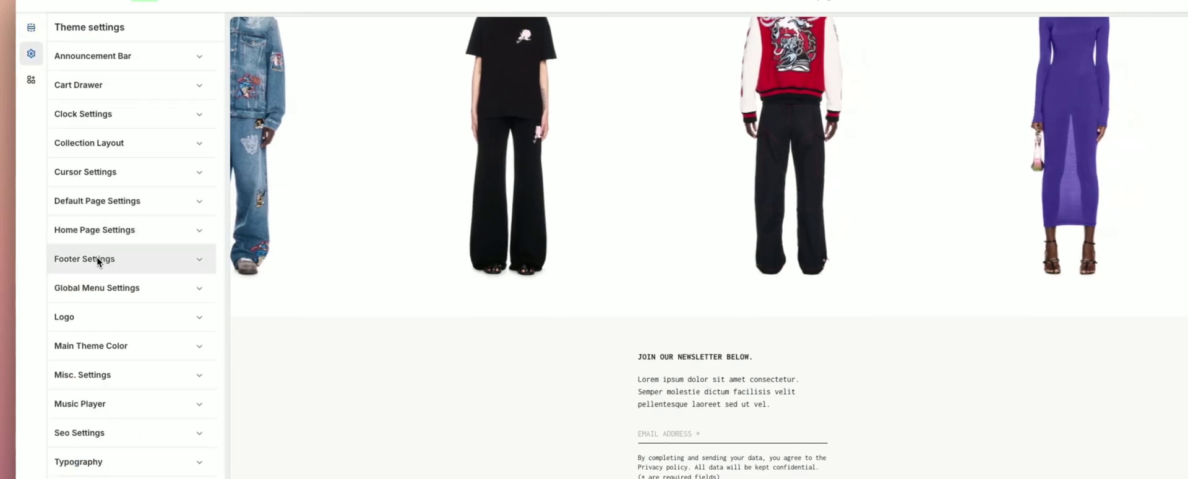
pyautogui.click(96, 257)
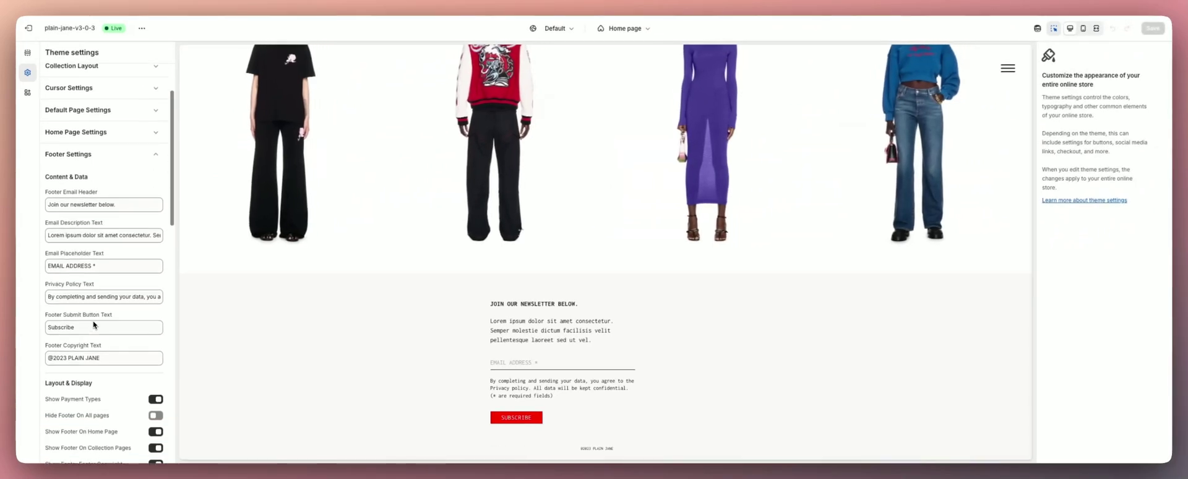
pyautogui.scroll(-1, 93, 324)
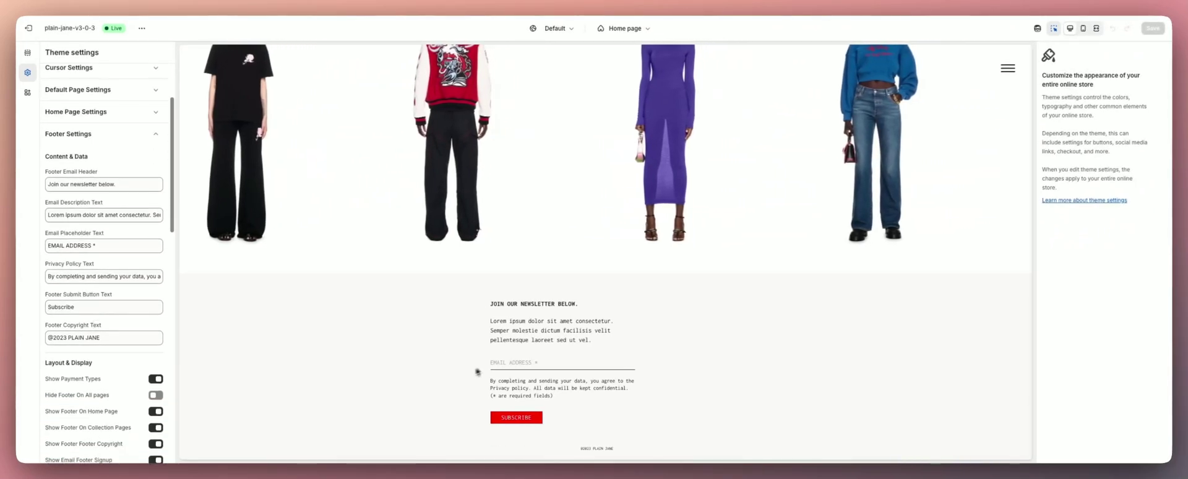
pyautogui.scroll(-2, 128, 308)
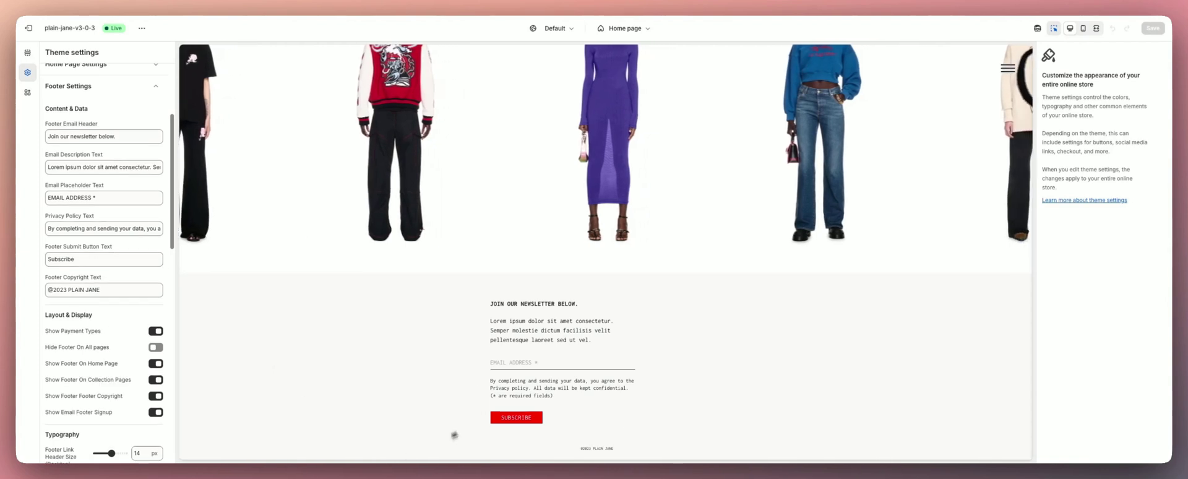
pyautogui.scroll(-5, 125, 377)
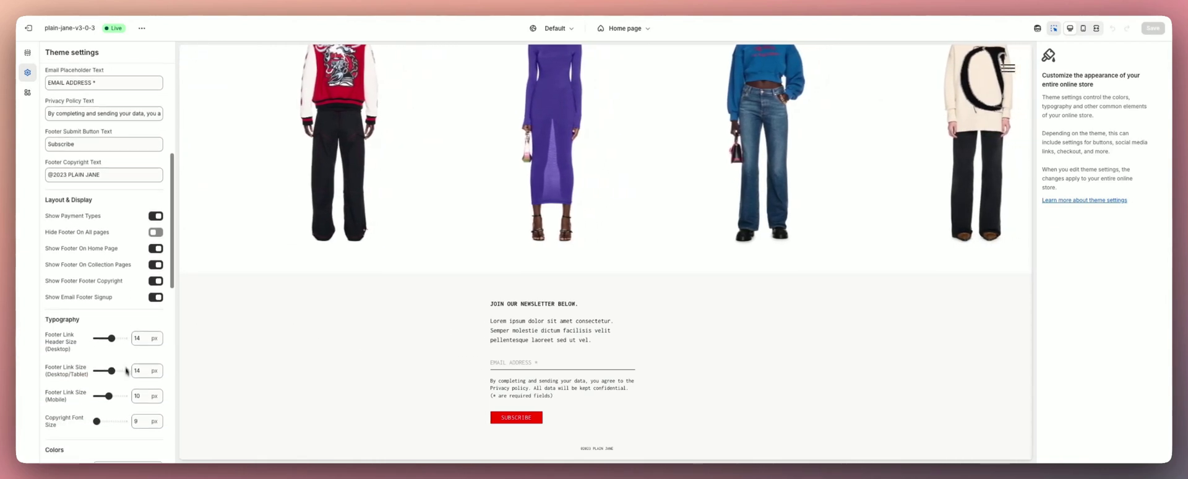
pyautogui.scroll(-4, 109, 272)
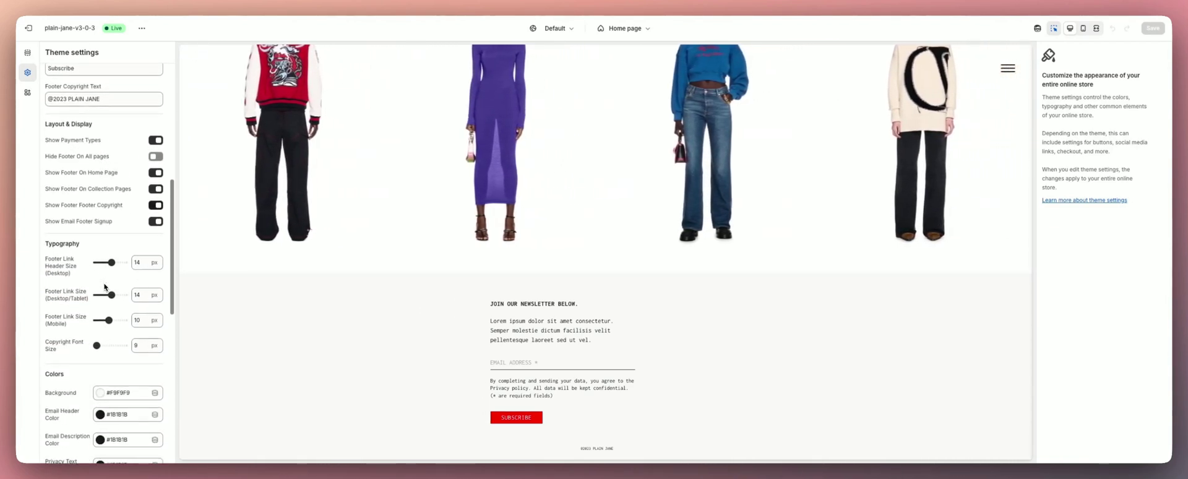
pyautogui.scroll(-3, 102, 260)
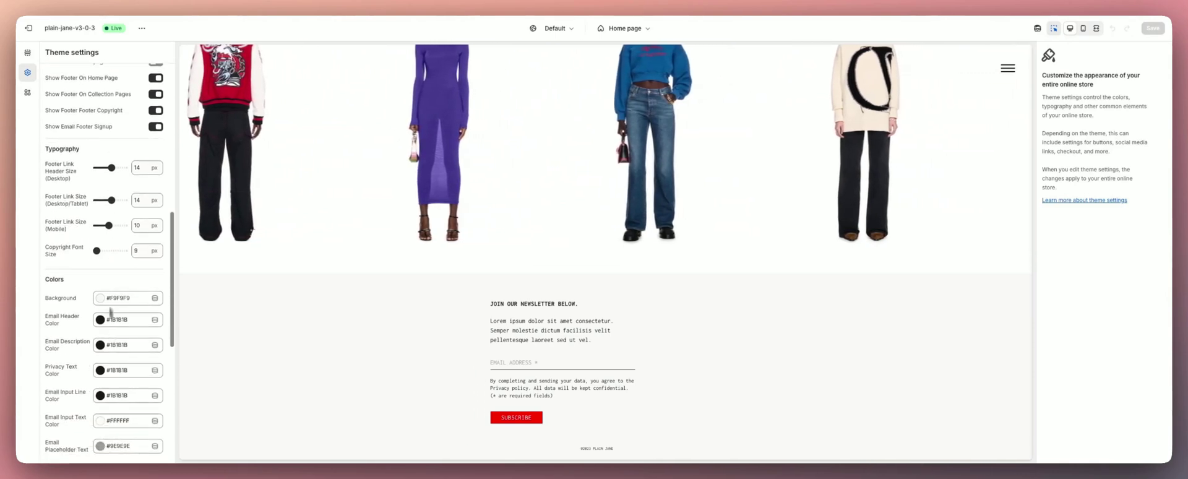
pyautogui.scroll(-14, 94, 214)
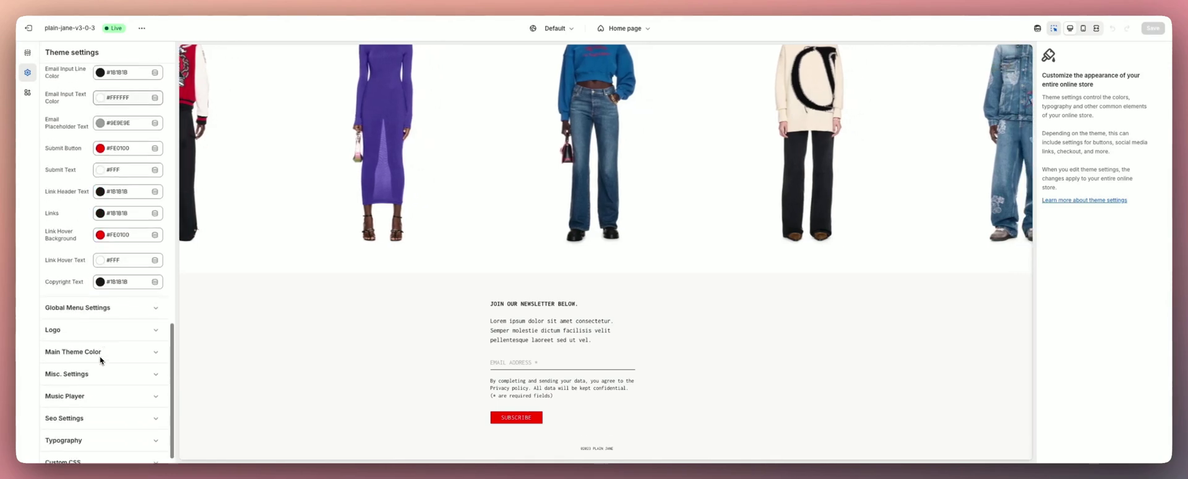
pyautogui.scroll(9, 97, 334)
pyautogui.scroll(20, 94, 311)
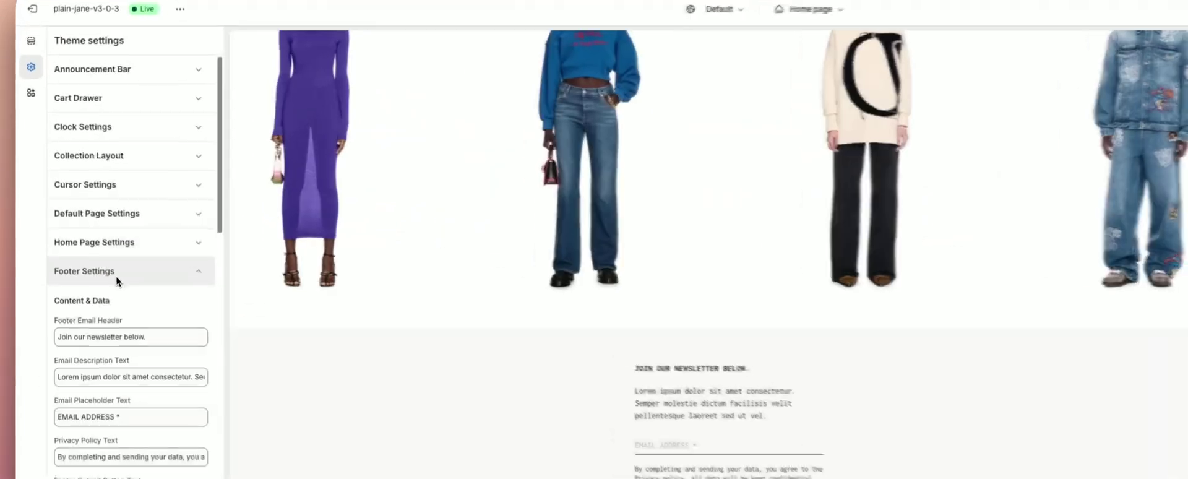
pyautogui.click(92, 231)
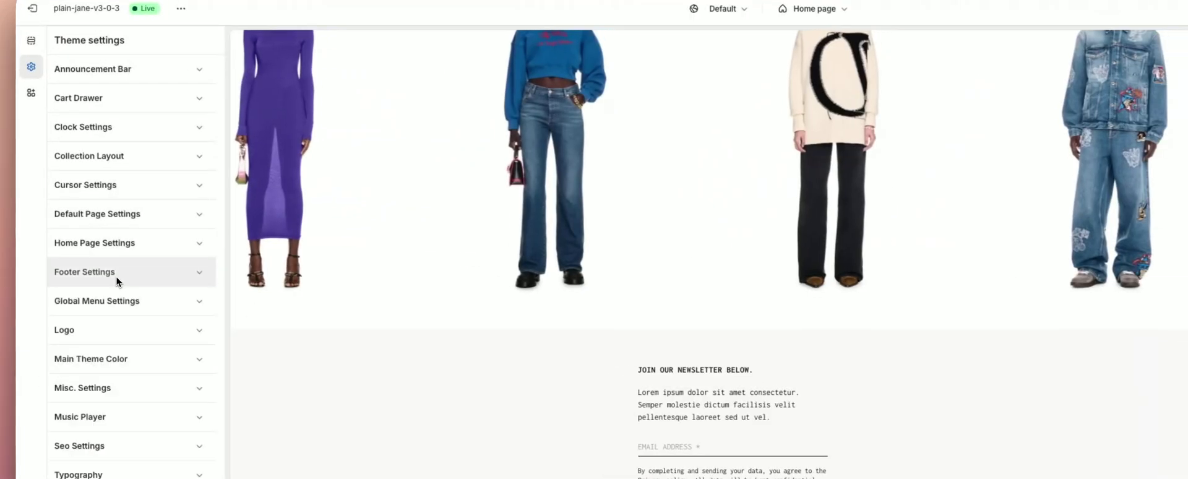
pyautogui.click(35, 38)
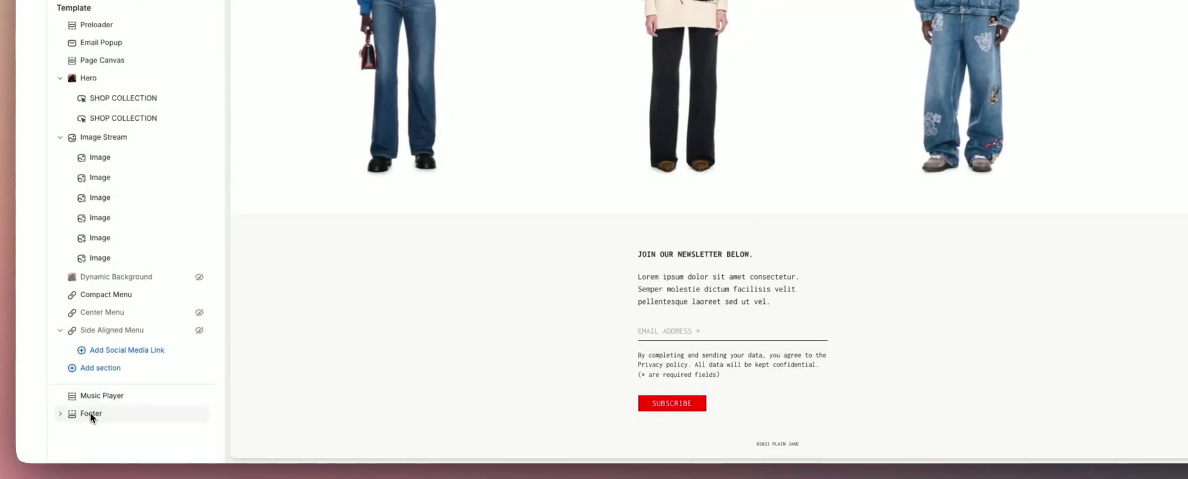
# Add a footer menu column headed 'Shortcuts' showing the Shop Menu (Tops, Bottoms, Outerwear, Footwear, Accessories).
pyautogui.click(93, 416)
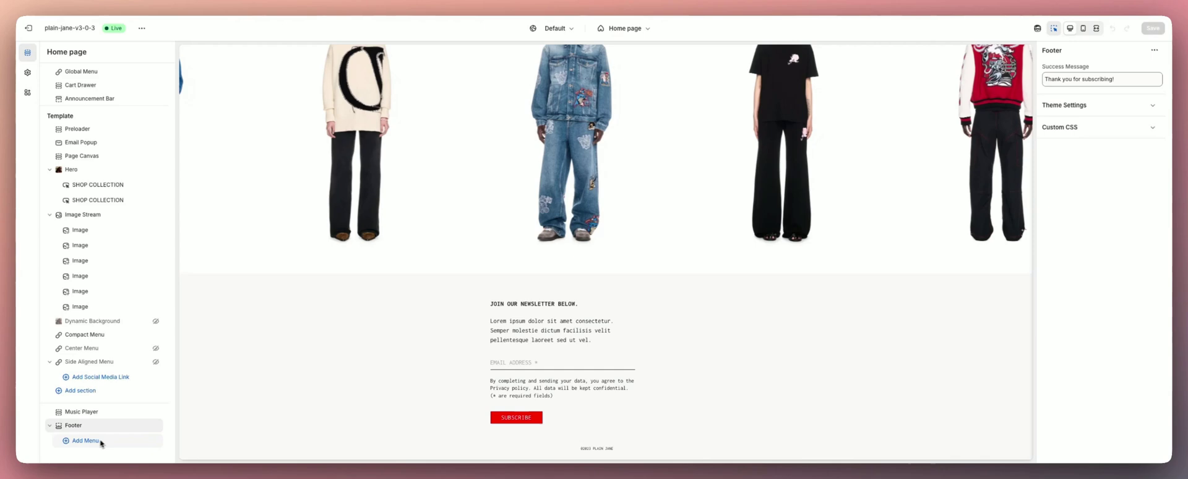
pyautogui.moveTo(112, 435)
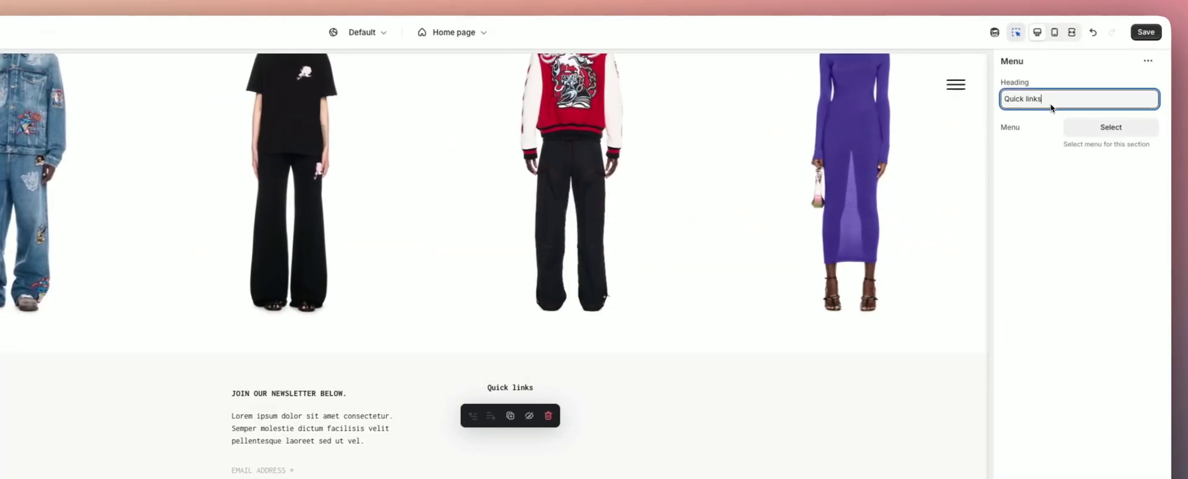
pyautogui.tripleClick(1059, 83)
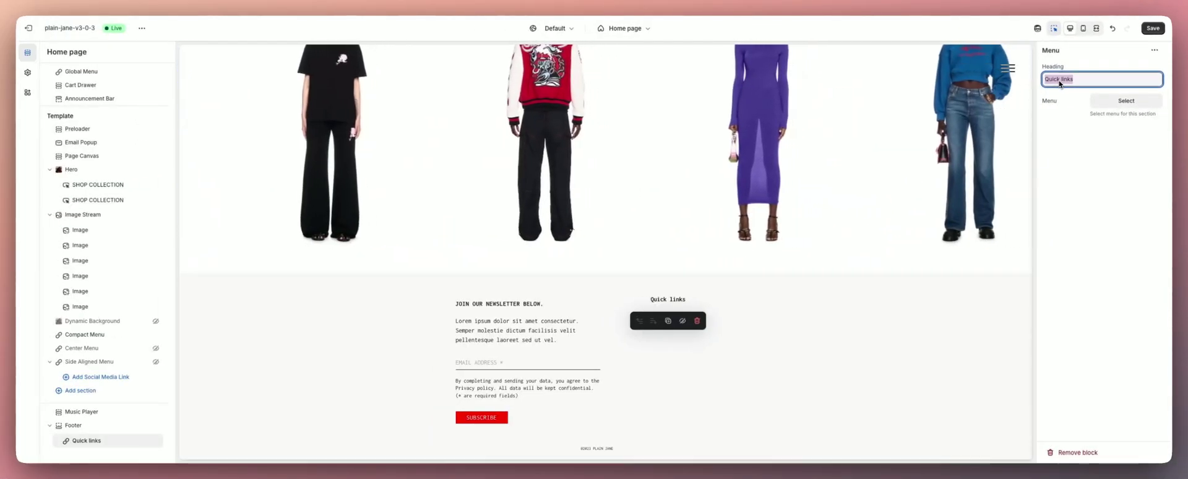
pyautogui.write('Shortcuts')
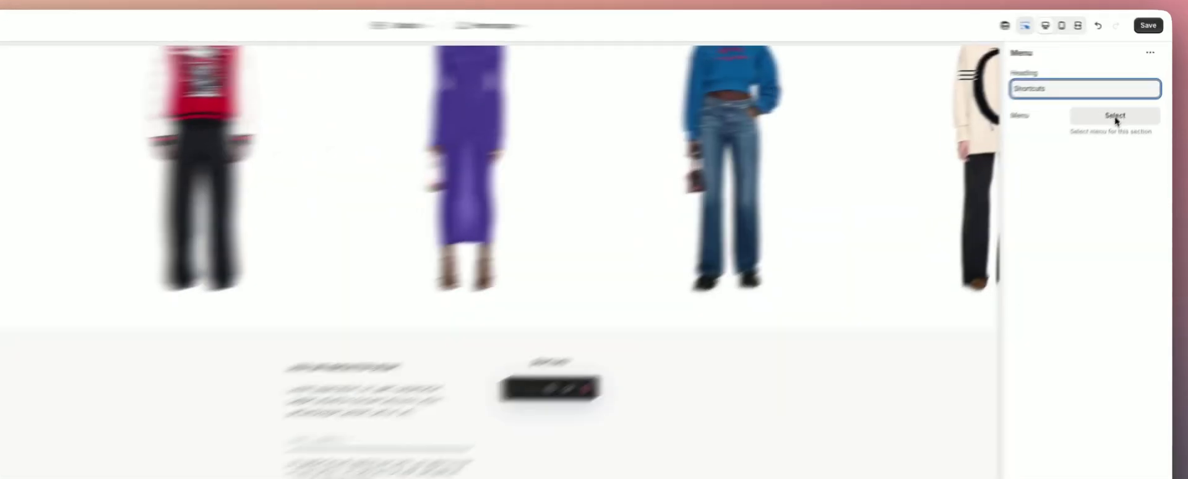
pyautogui.click(1115, 118)
pyautogui.click(1050, 224)
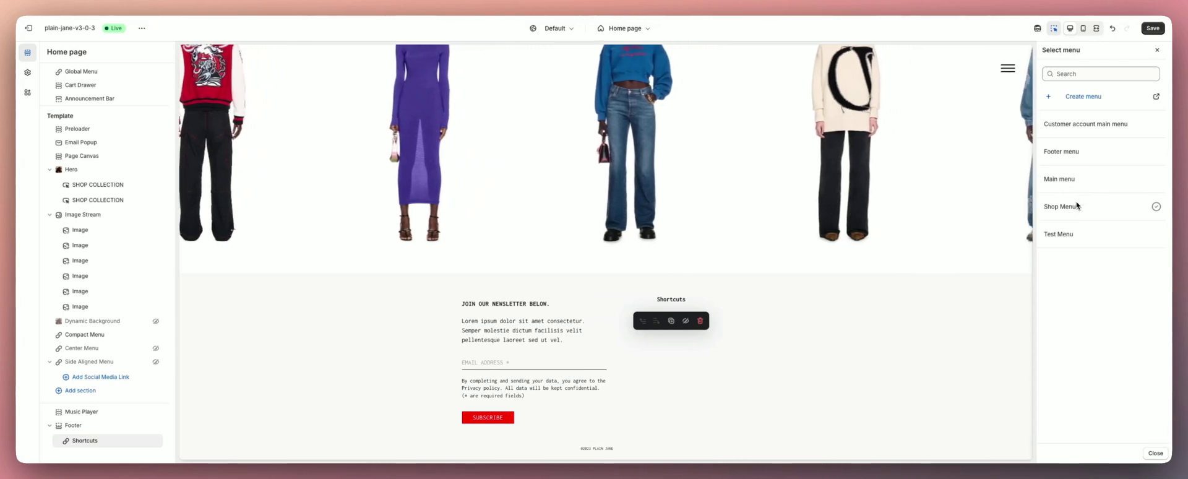
pyautogui.click(1082, 207)
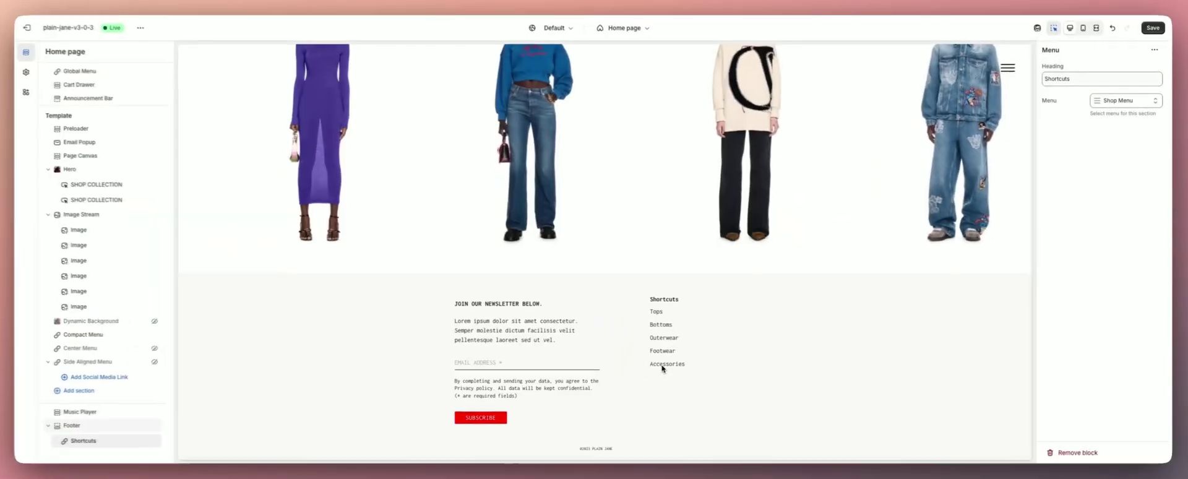
pyautogui.moveTo(660, 365)
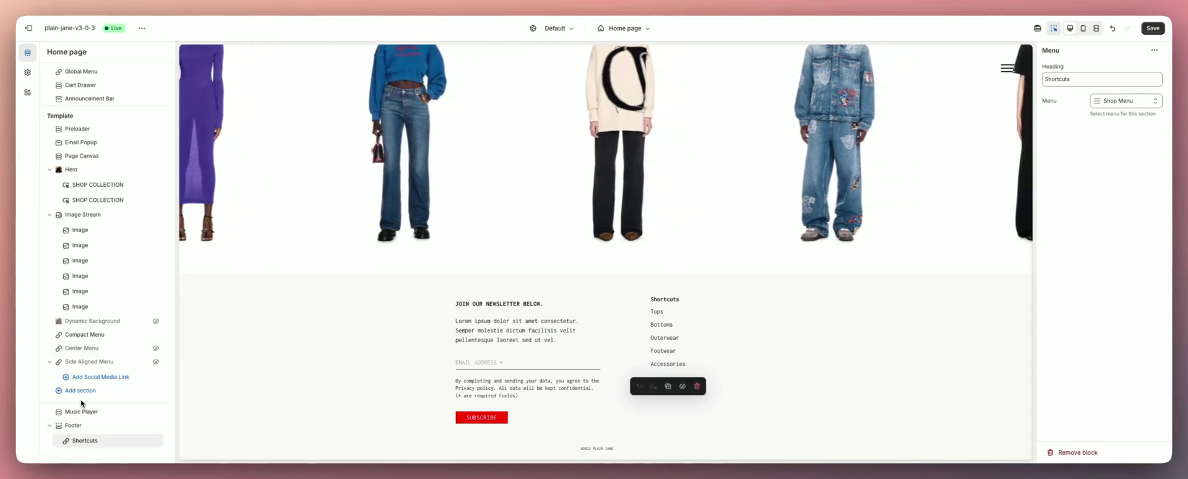
# Add a second footer menu column using the Footer menu, with the heading 'Legal'.
pyautogui.moveTo(99, 450)
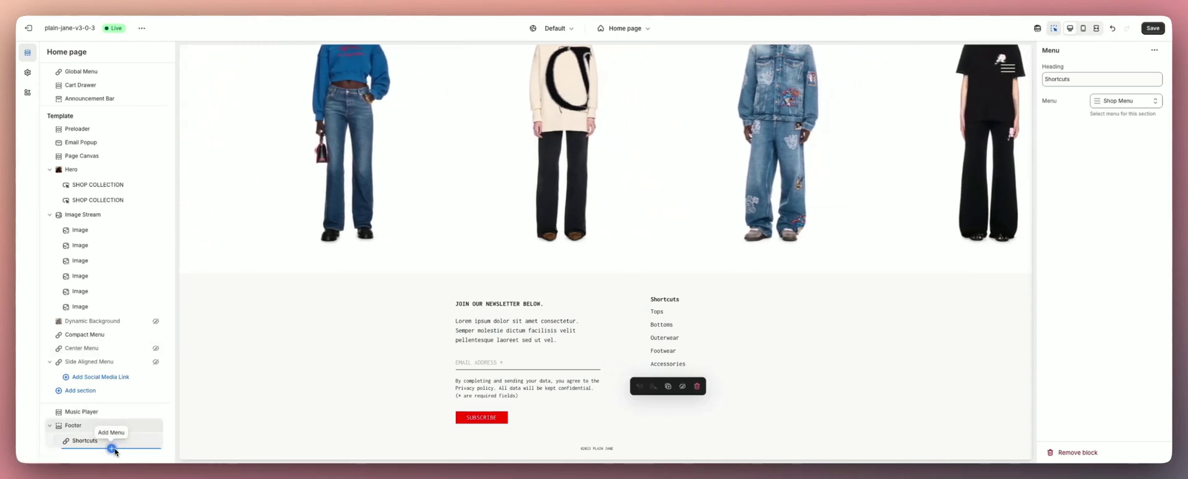
pyautogui.click(111, 447)
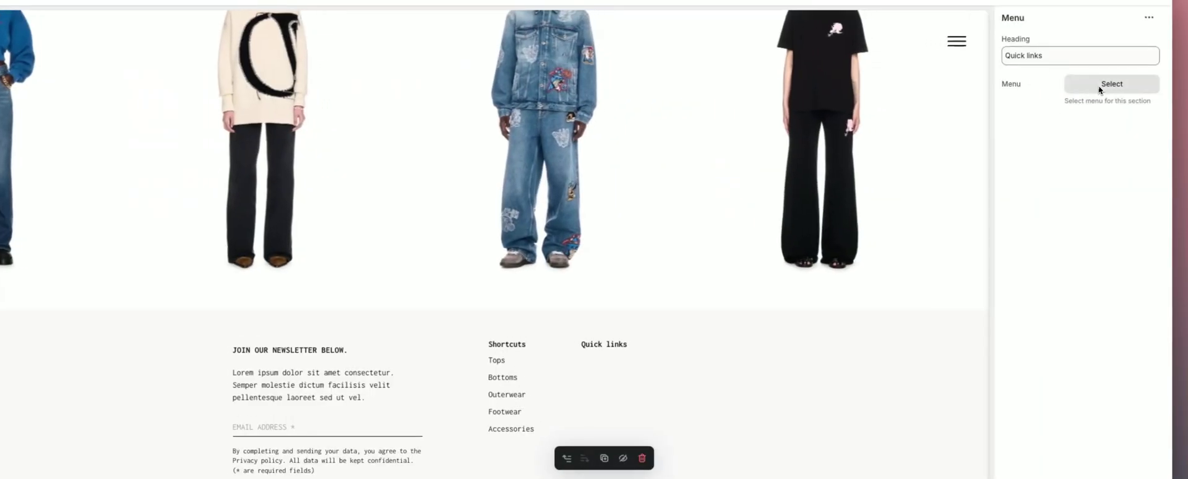
pyautogui.click(1088, 91)
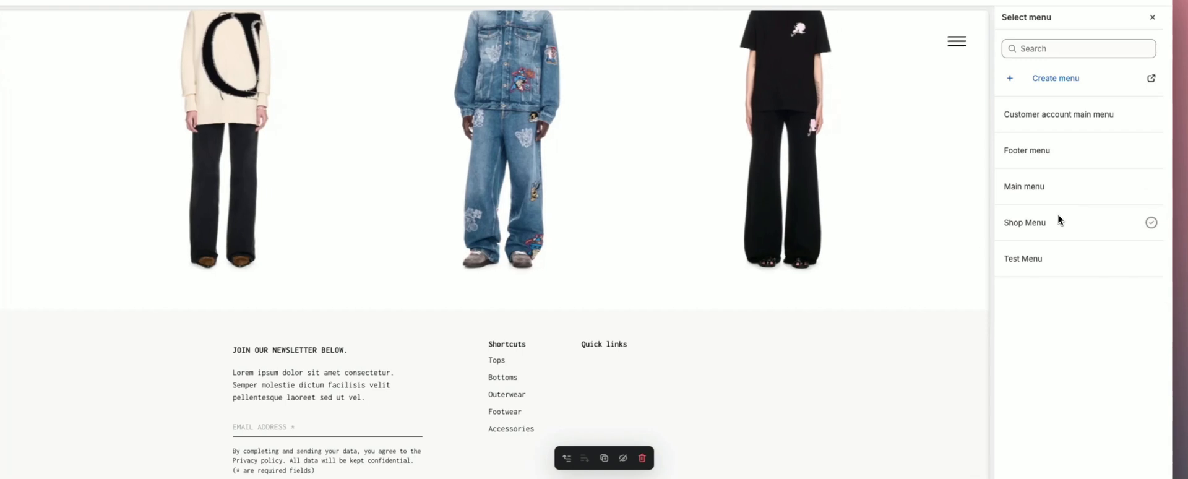
pyautogui.click(1051, 152)
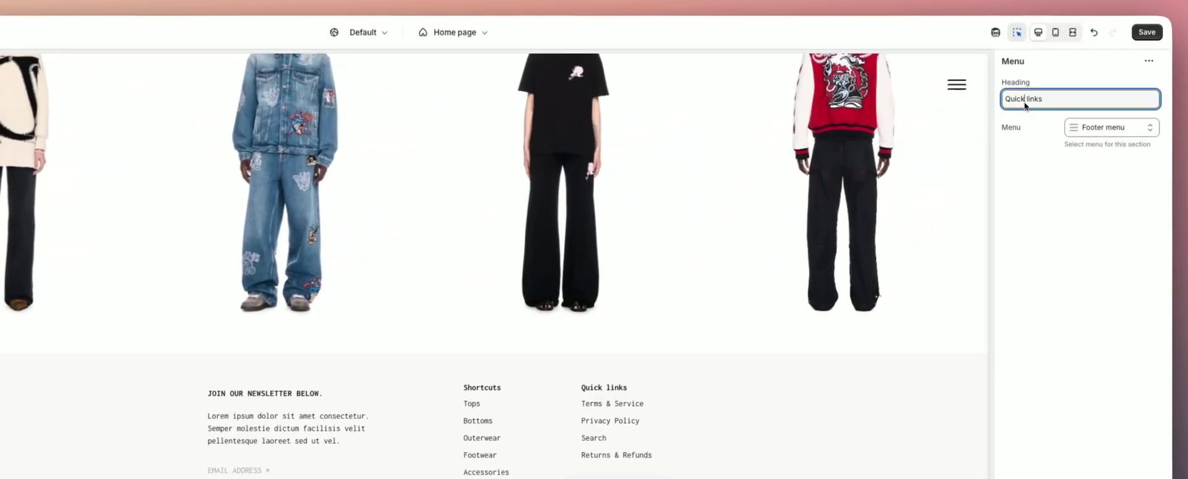
pyautogui.tripleClick(1024, 101)
pyautogui.write('Policies')
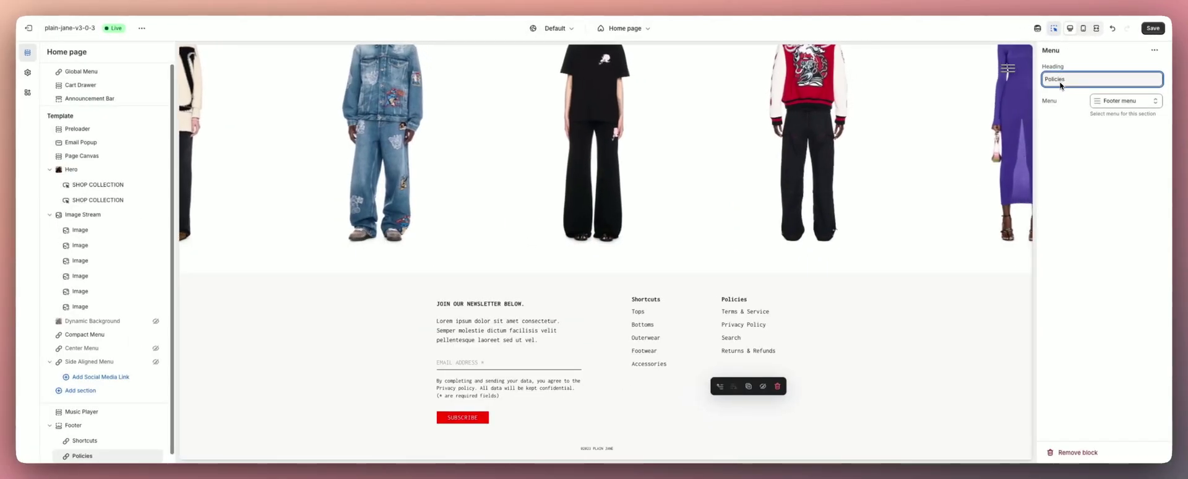
pyautogui.press('BackSpace')
pyautogui.press('BackSpace')
pyautogui.press('BackSpace')
pyautogui.press('BackSpace')
pyautogui.press('BackSpace')
pyautogui.press('BackSpace')
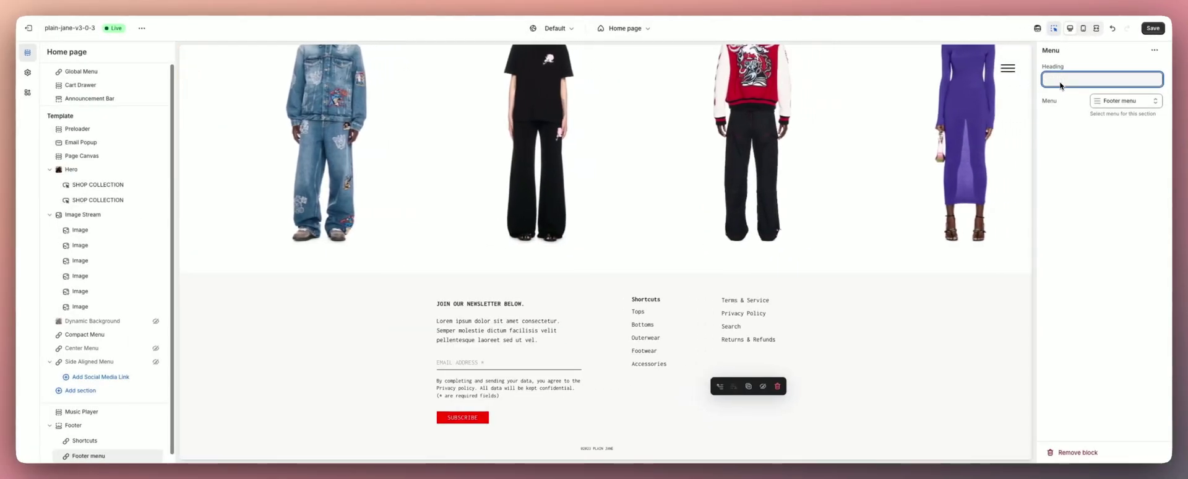
pyautogui.press('BackSpace')
pyautogui.press('BackSpace')
pyautogui.write('Legal')
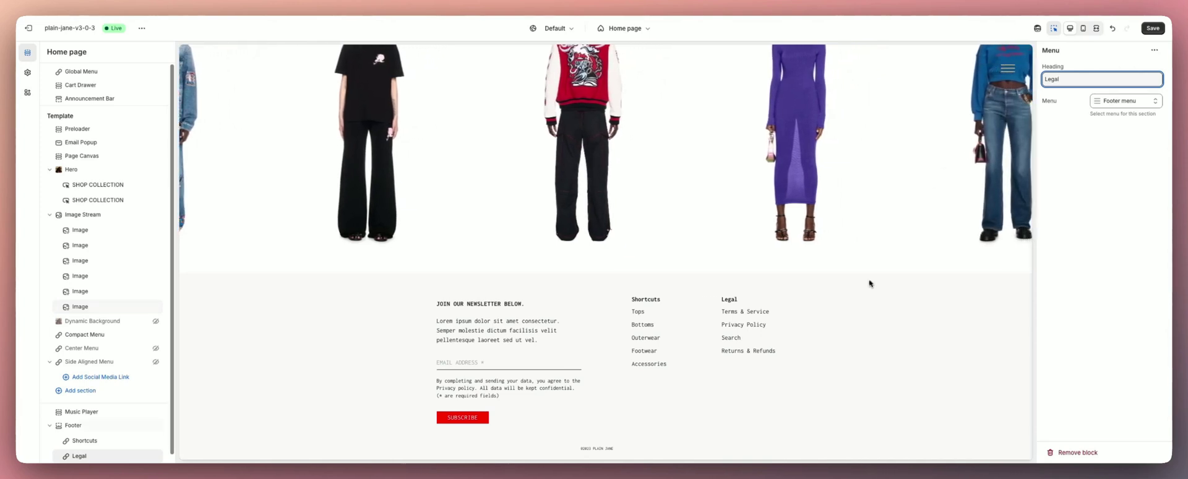
pyautogui.click(798, 310)
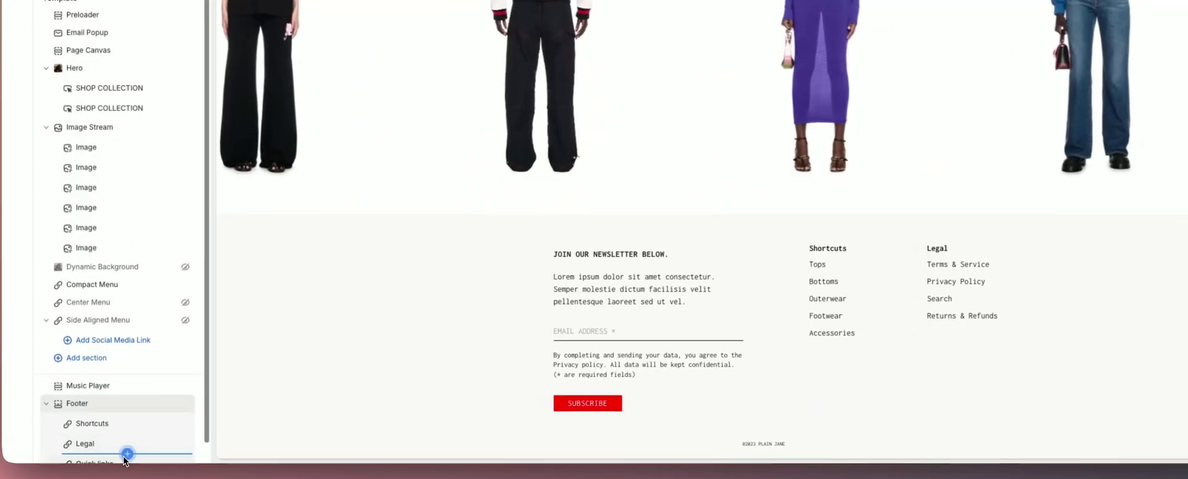
# Add a third footer column headed 'Social Media' and start creating a new menu for it.
pyautogui.click(127, 454)
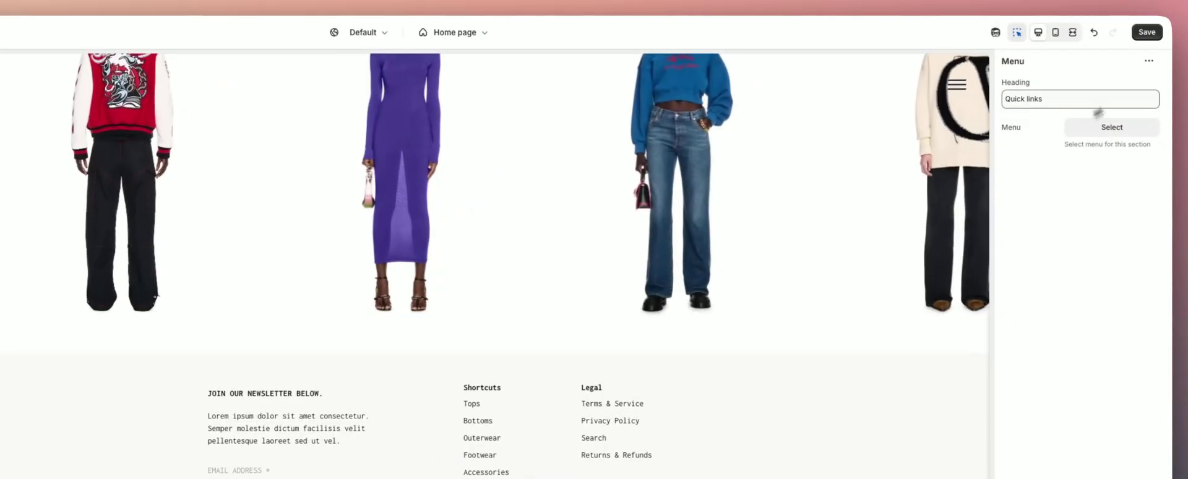
pyautogui.tripleClick(1072, 102)
pyautogui.write('Social Media')
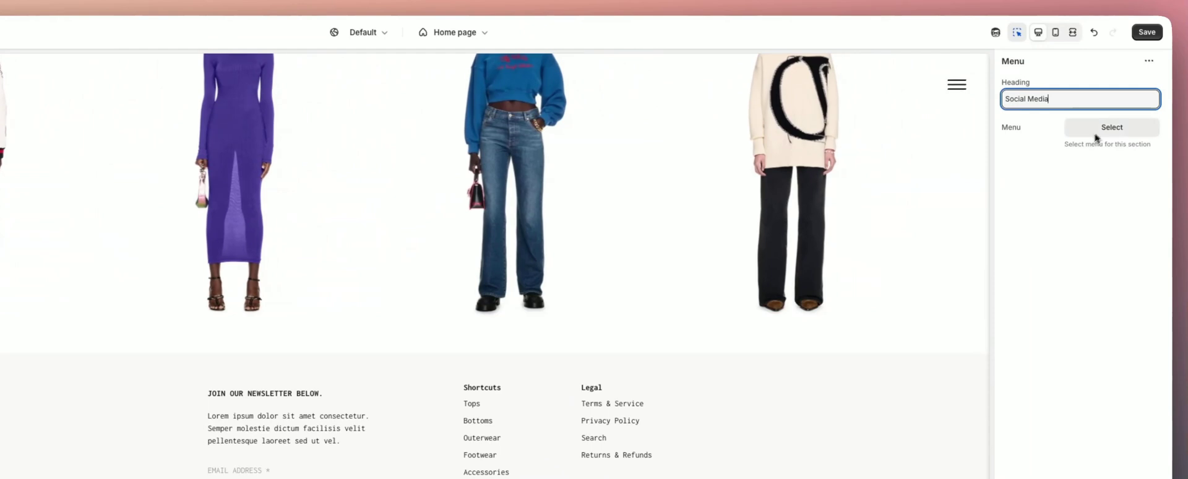
pyautogui.click(1089, 131)
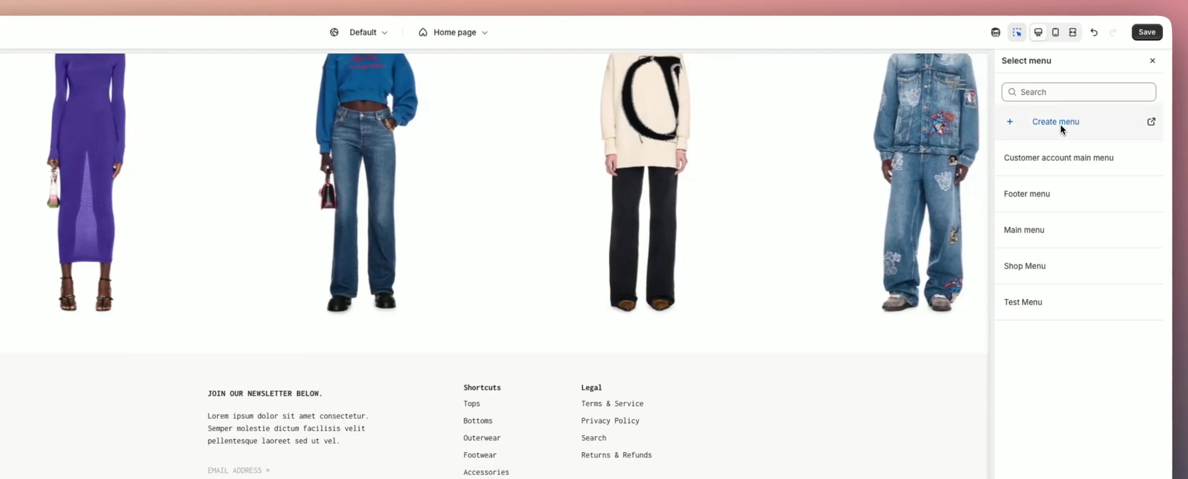
pyautogui.click(1060, 124)
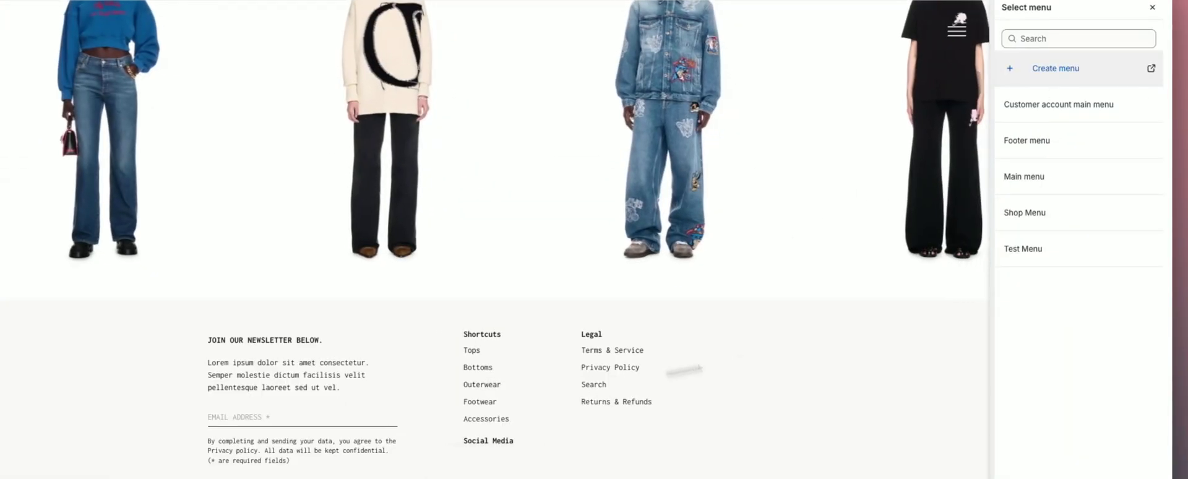
pyautogui.click(1151, 8)
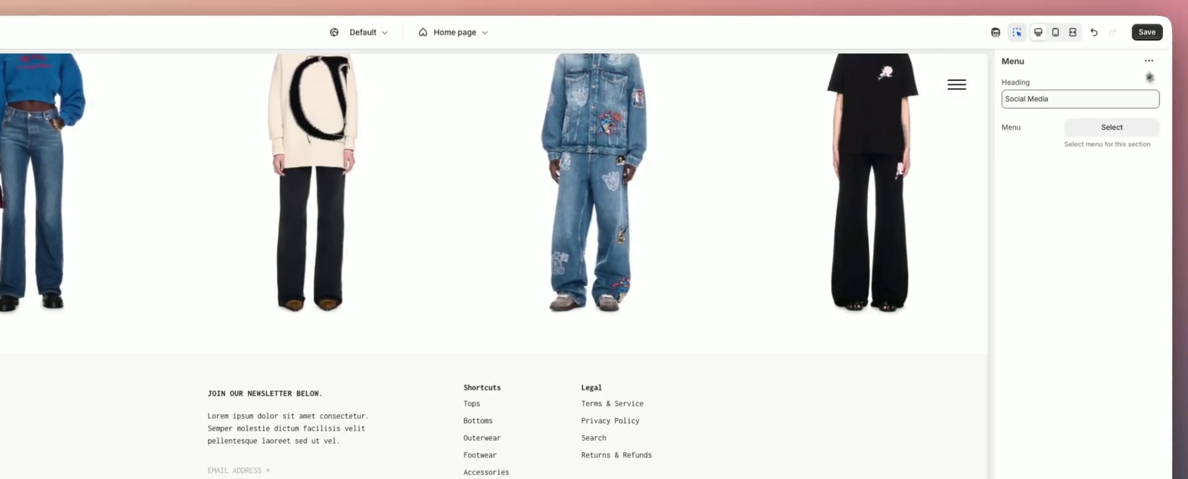
pyautogui.click(1109, 128)
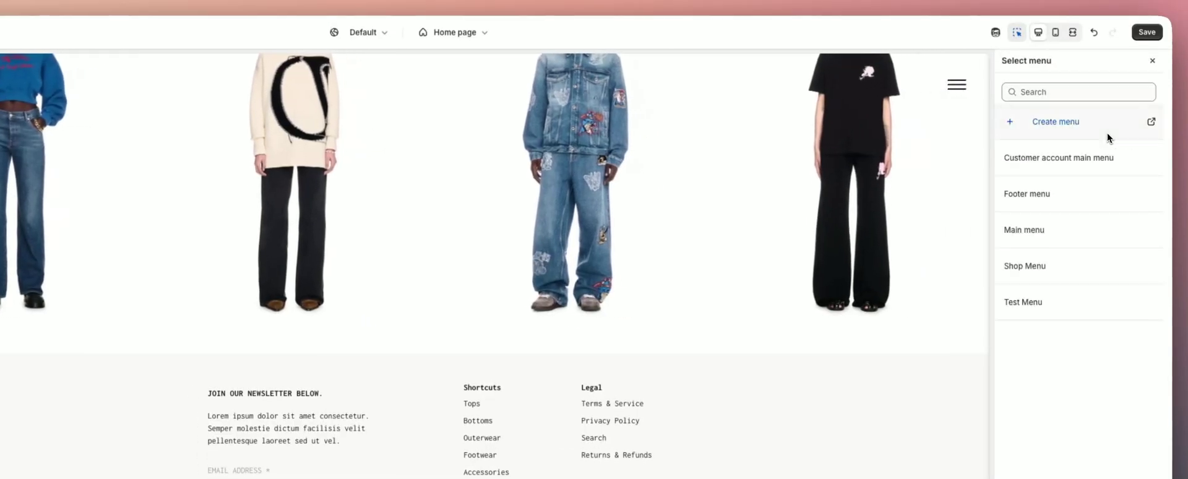
pyautogui.click(1060, 121)
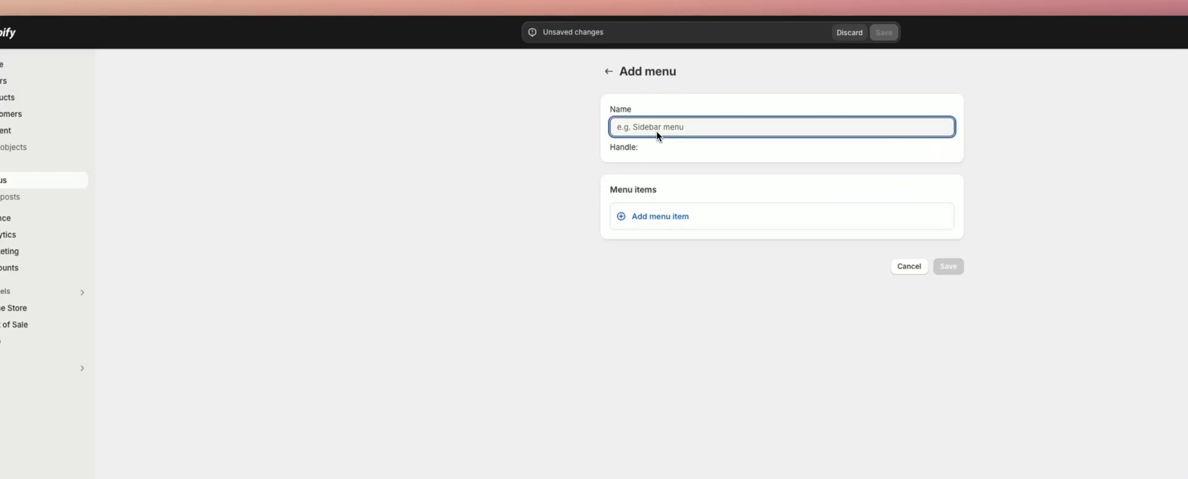
# Add an 'Instagram' item linking to the Instagram profile URL to the new Socials menu.
pyautogui.click(658, 229)
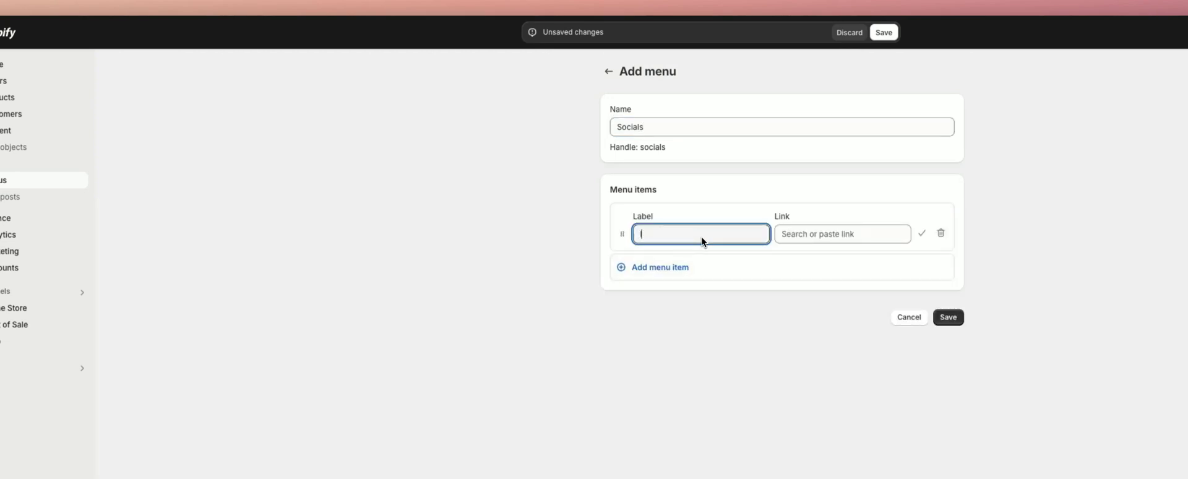
pyautogui.press('Tab')
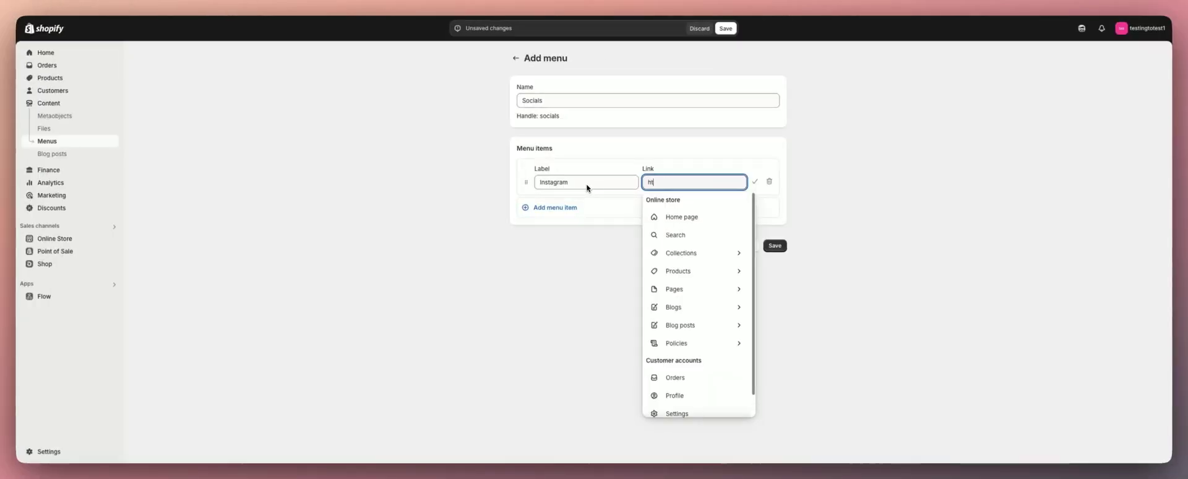
pyautogui.write('https://instagram.com/opens')
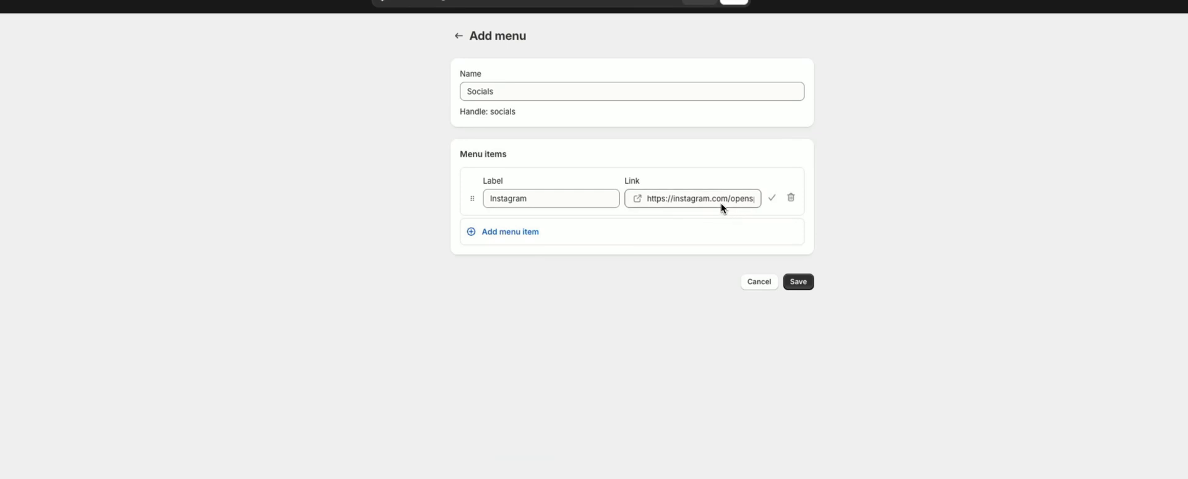
pyautogui.click(771, 198)
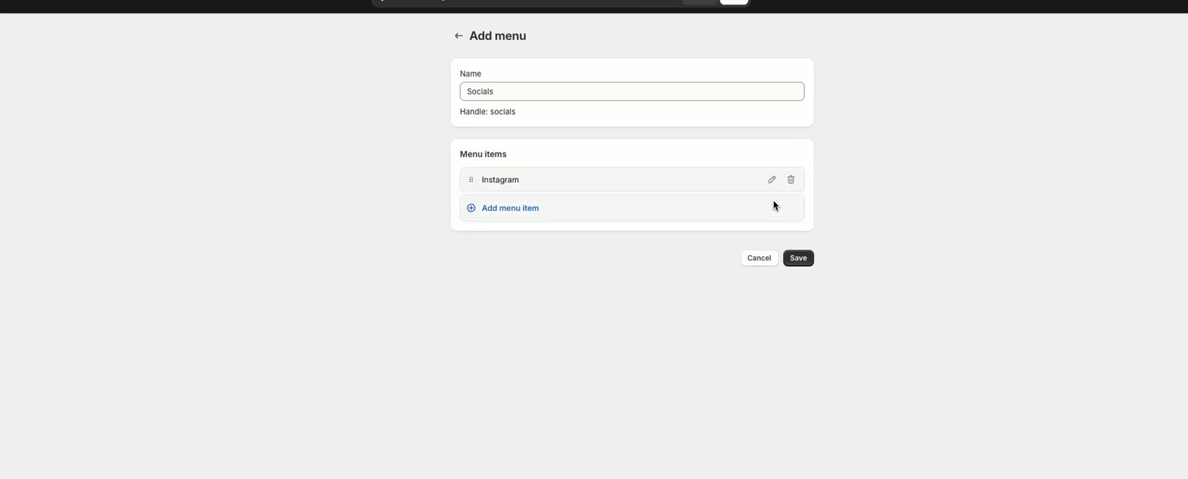
# Add an 'X' item linking to the x.com profile URL and save the Socials menu.
pyautogui.click(498, 210)
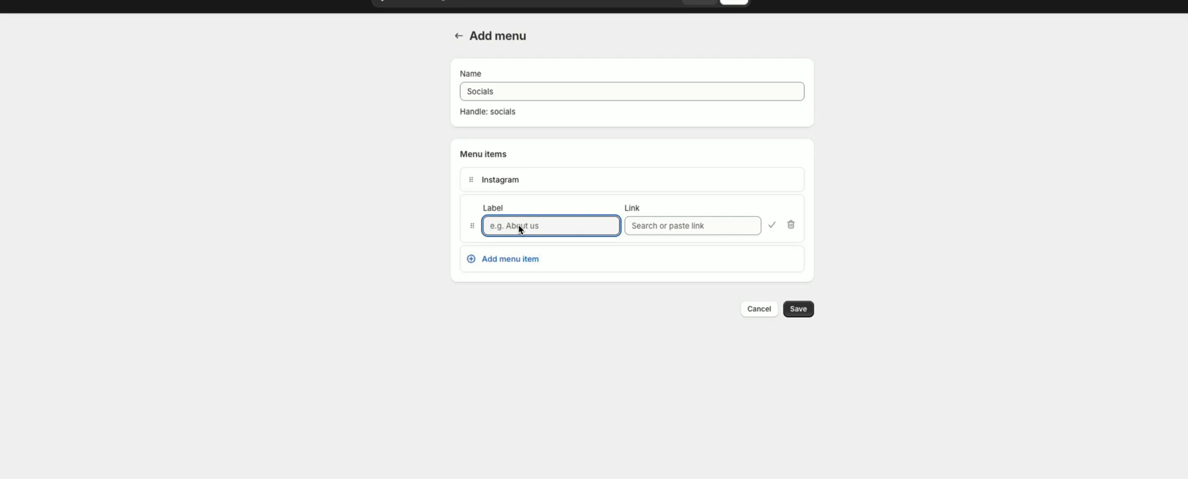
pyautogui.write('X')
pyautogui.press('Tab')
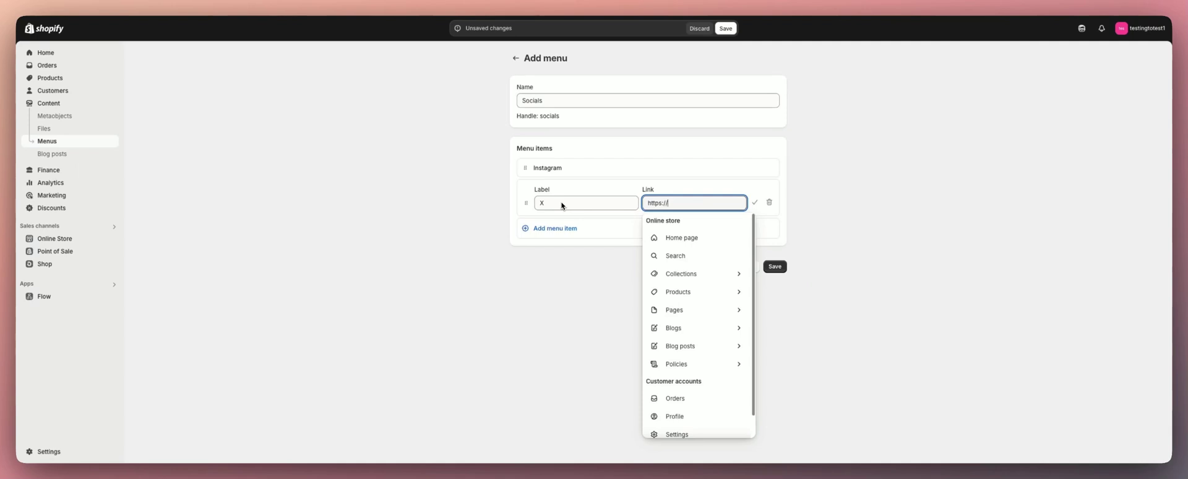
pyautogui.write('https://x.com/openspaces_io')
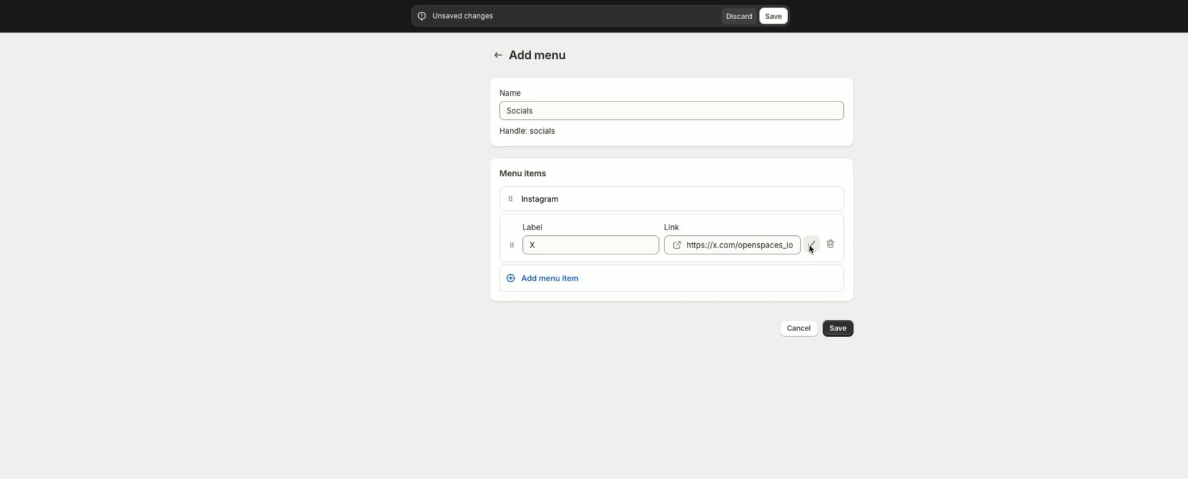
pyautogui.click(810, 246)
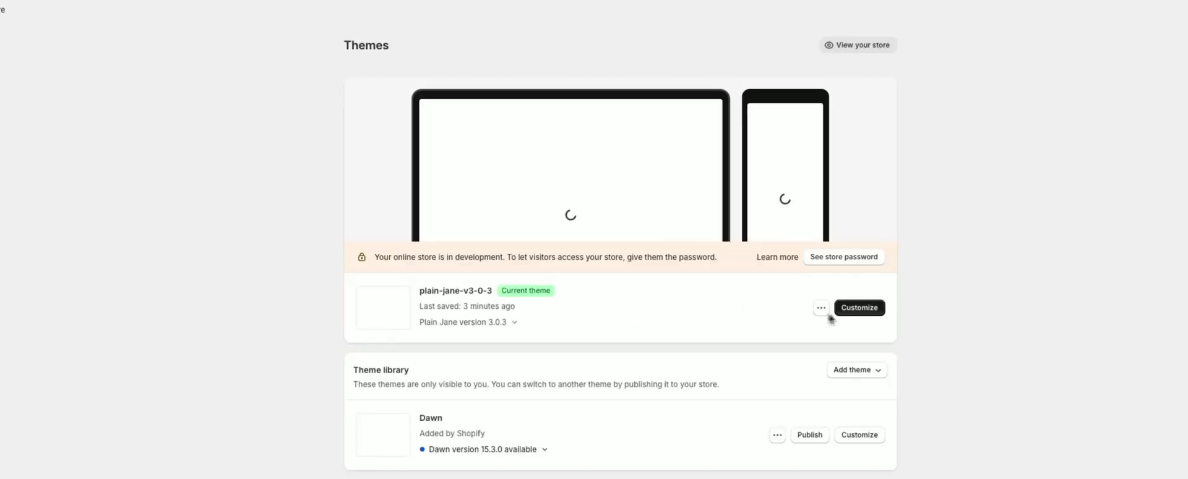
# Back in the theme editor, assign Socials to the Social Media column and move it above Legal.
pyautogui.click(835, 310)
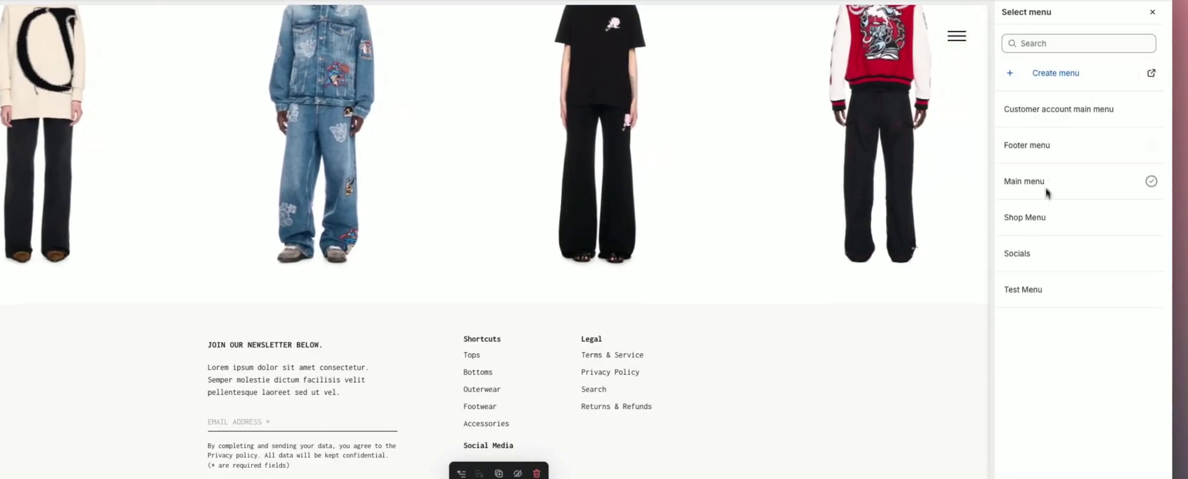
pyautogui.click(1031, 253)
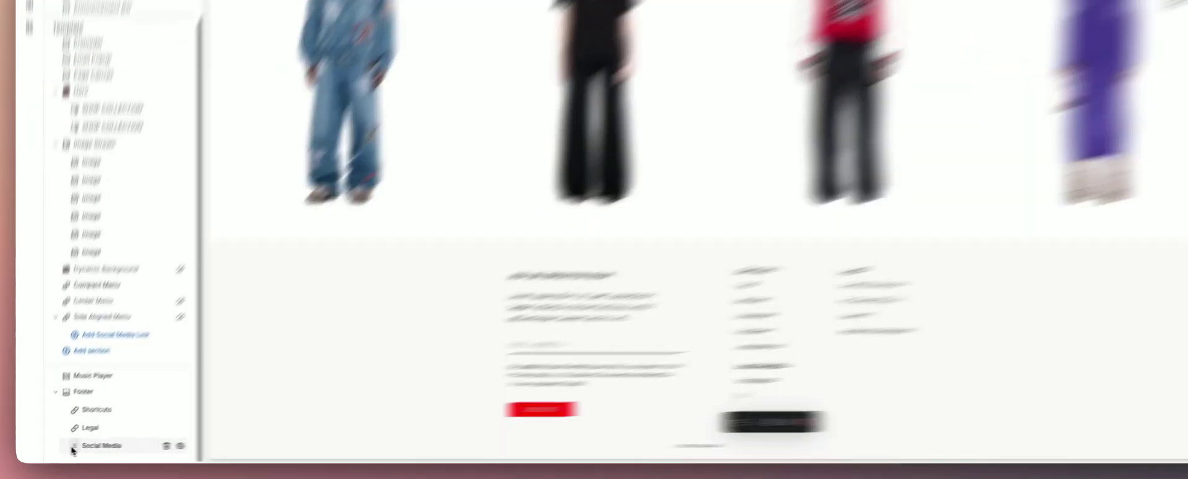
pyautogui.moveTo(73, 450); pyautogui.dragTo(81, 382)
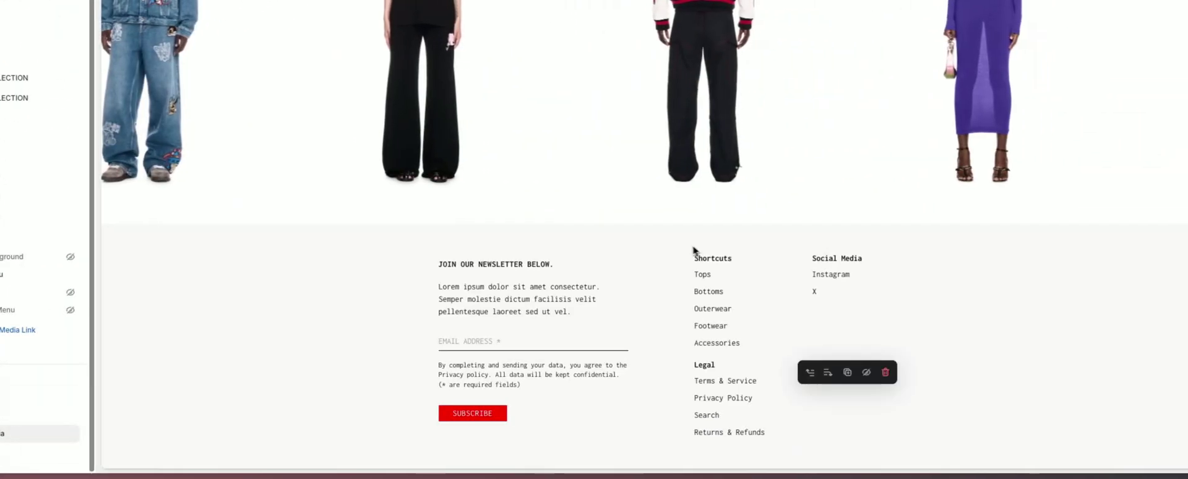
pyautogui.moveTo(74, 442); pyautogui.dragTo(79, 427)
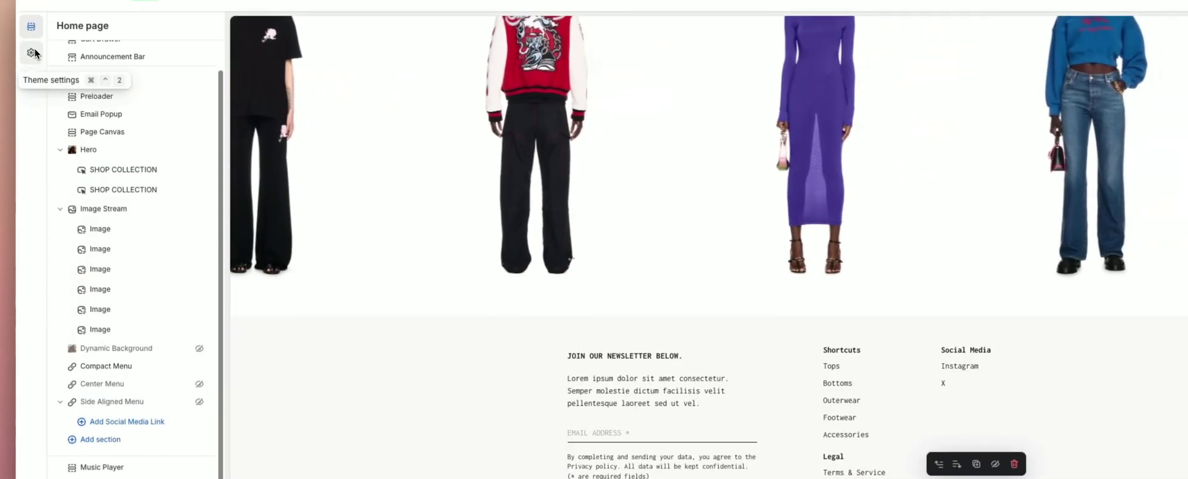
# In Theme settings > Footer Settings, change Footer Email Header to 'Testing This Out'.
pyautogui.click(33, 53)
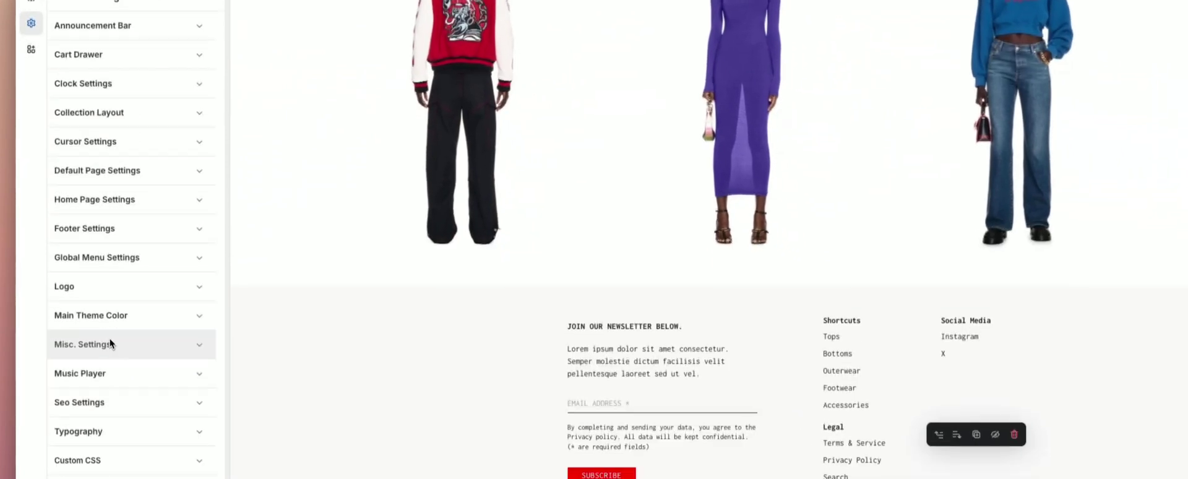
pyautogui.click(116, 230)
pyautogui.scroll(-5, 122, 315)
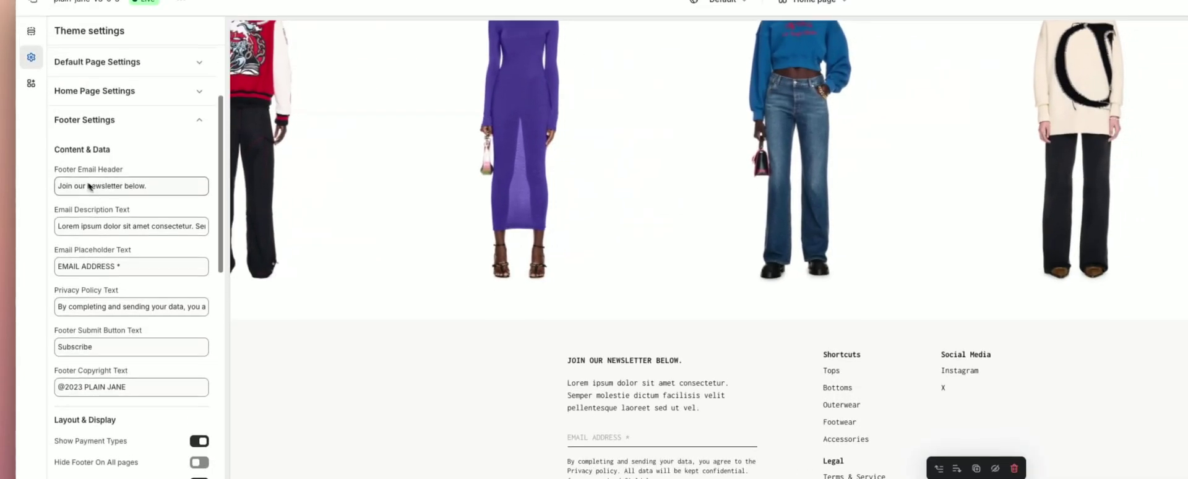
pyautogui.tripleClick(92, 187)
pyautogui.write('Testing This Out')
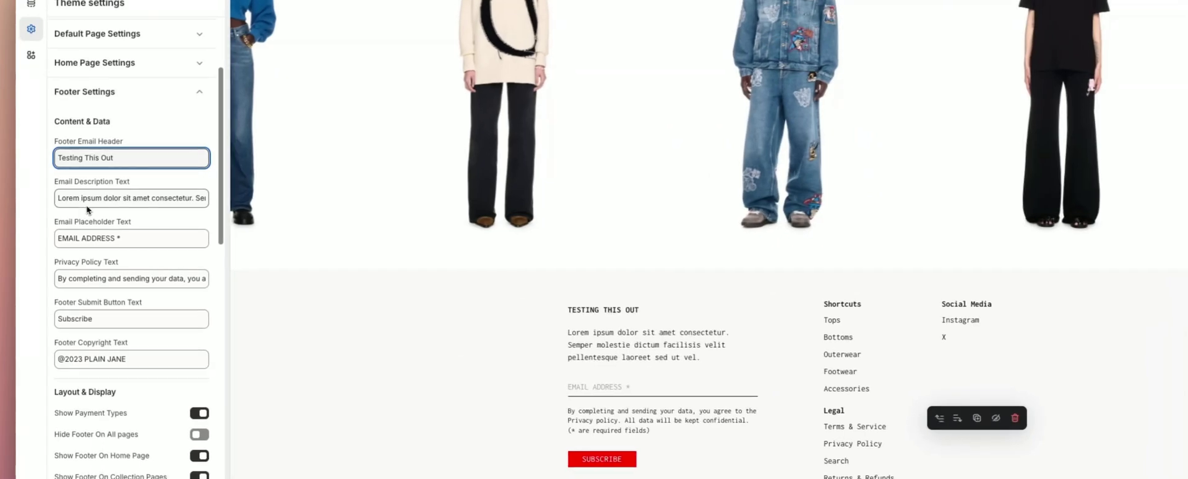
pyautogui.click(97, 201)
pyautogui.doubleClick(126, 198)
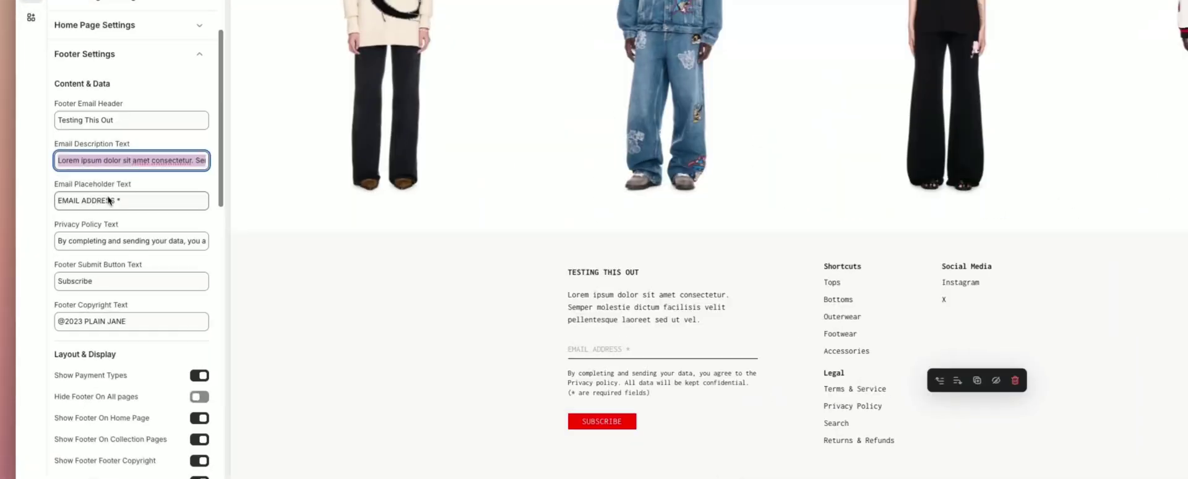
pyautogui.click(109, 200)
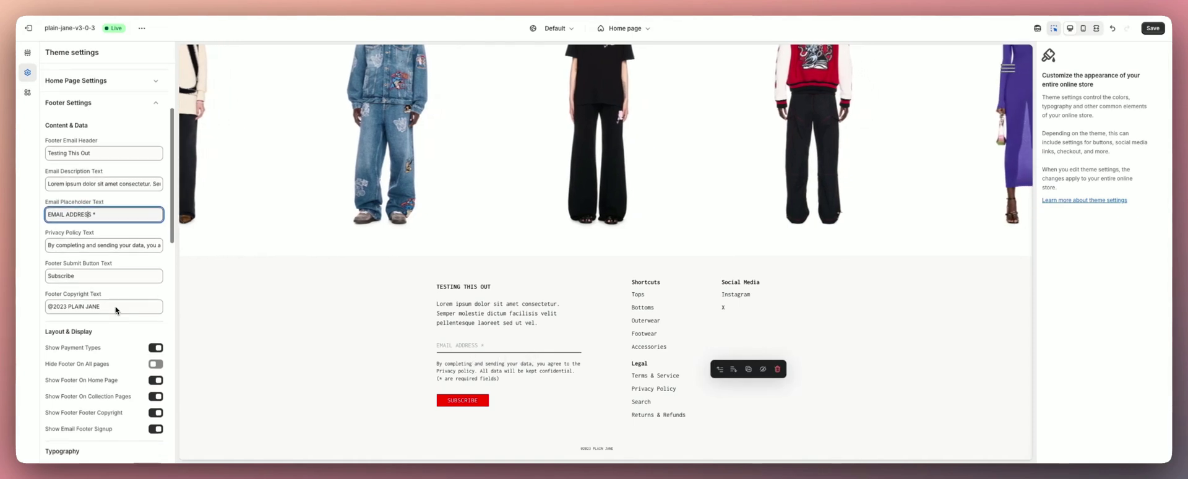
pyautogui.scroll(-2, 115, 309)
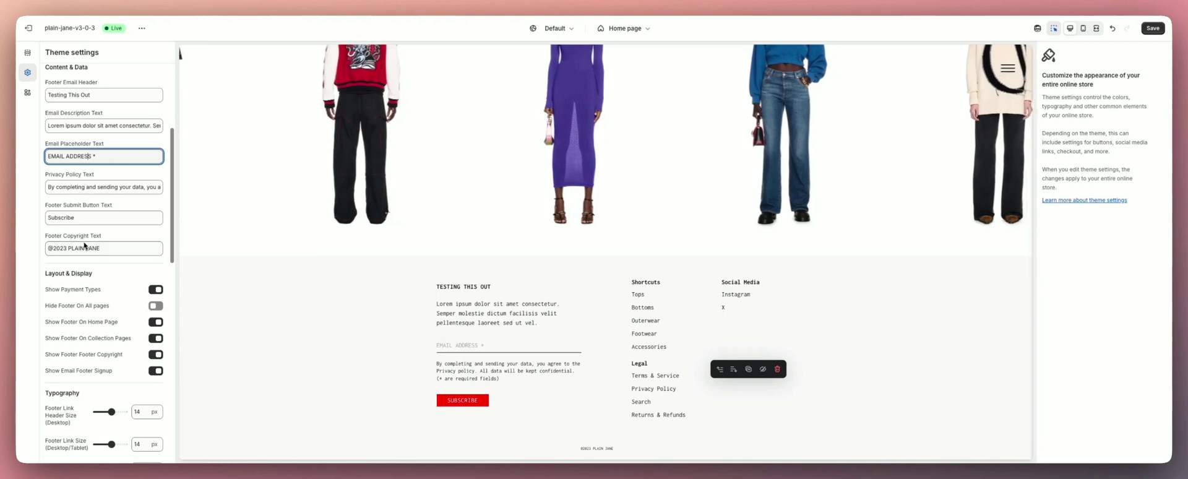
pyautogui.click(595, 448)
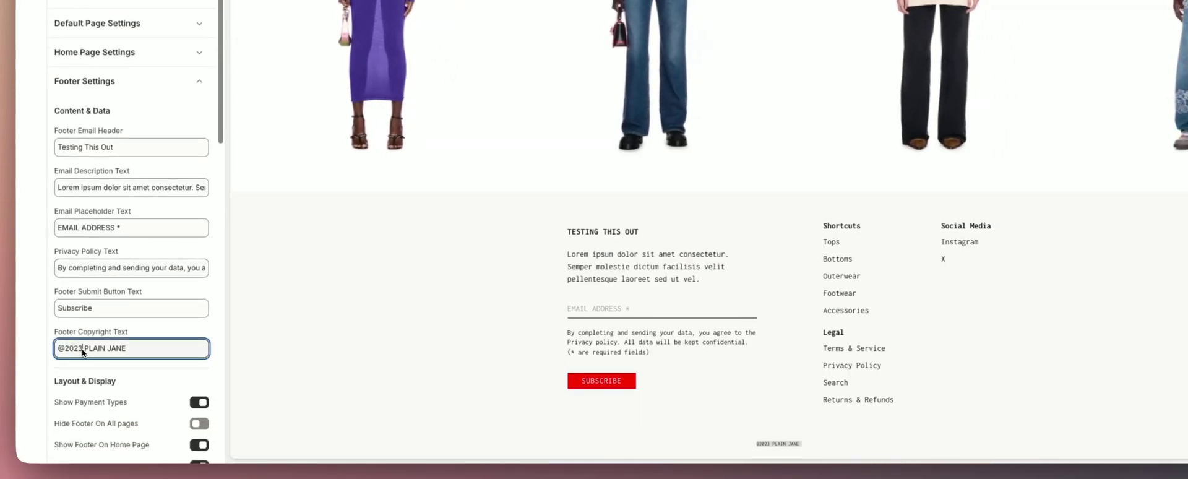
pyautogui.moveTo(83, 350); pyautogui.dragTo(81, 427)
pyautogui.press('Left')
pyautogui.press('BackSpace')
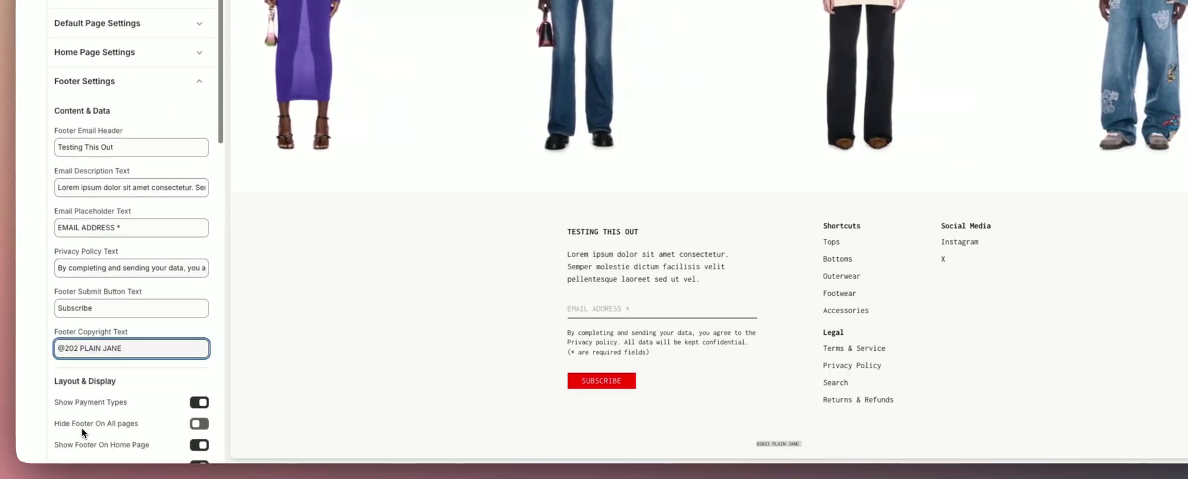
pyautogui.write('5')
pyautogui.scroll(-5, 143, 432)
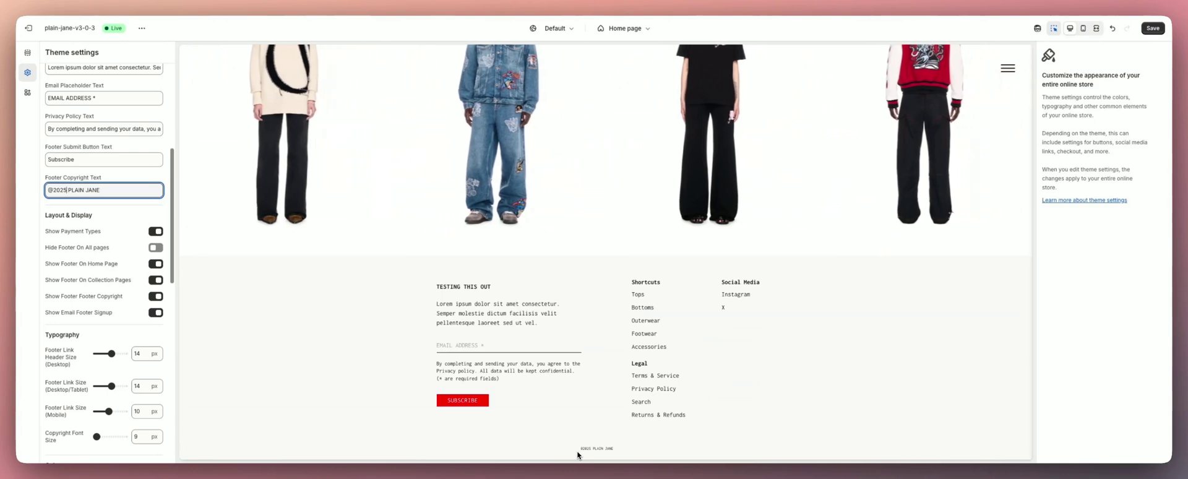
# Turn off Show Email Footer Signup under Footer Settings > Layout & Display.
pyautogui.moveTo(532, 455)
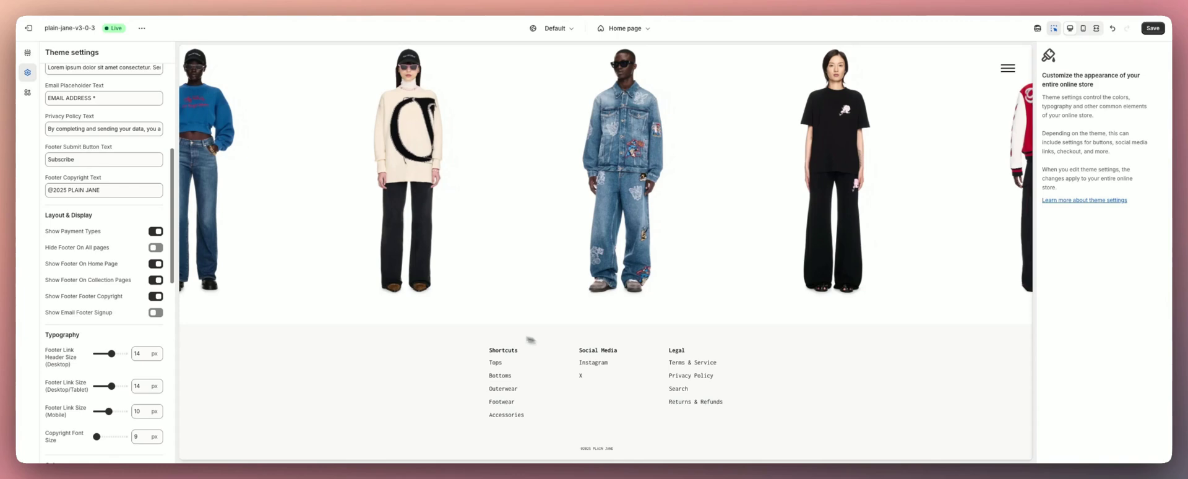
# Switch Show Email Footer Signup back on so the 'Testing This Out' newsletter block reappears.
pyautogui.scroll(-4, 152, 334)
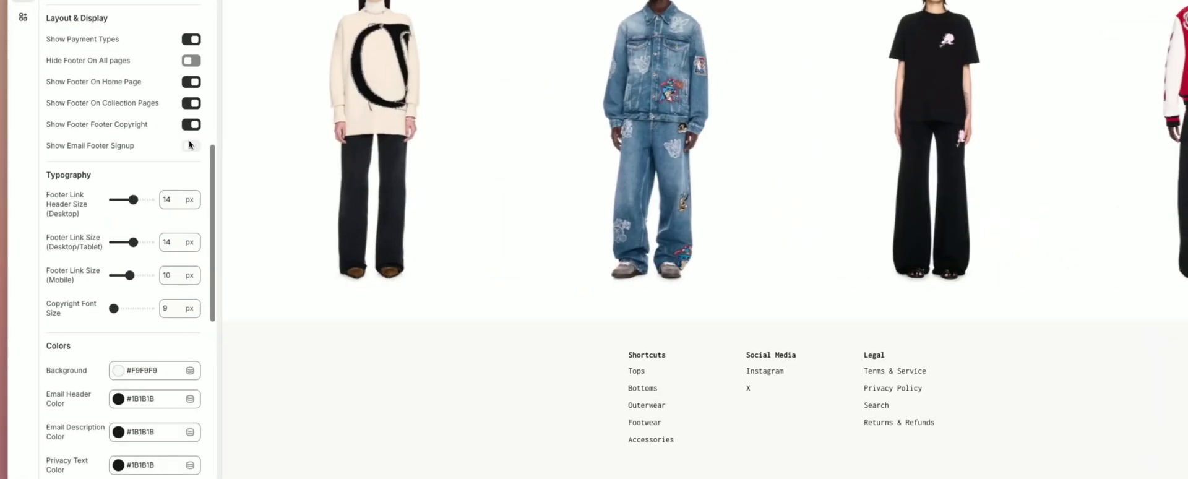
pyautogui.click(155, 190)
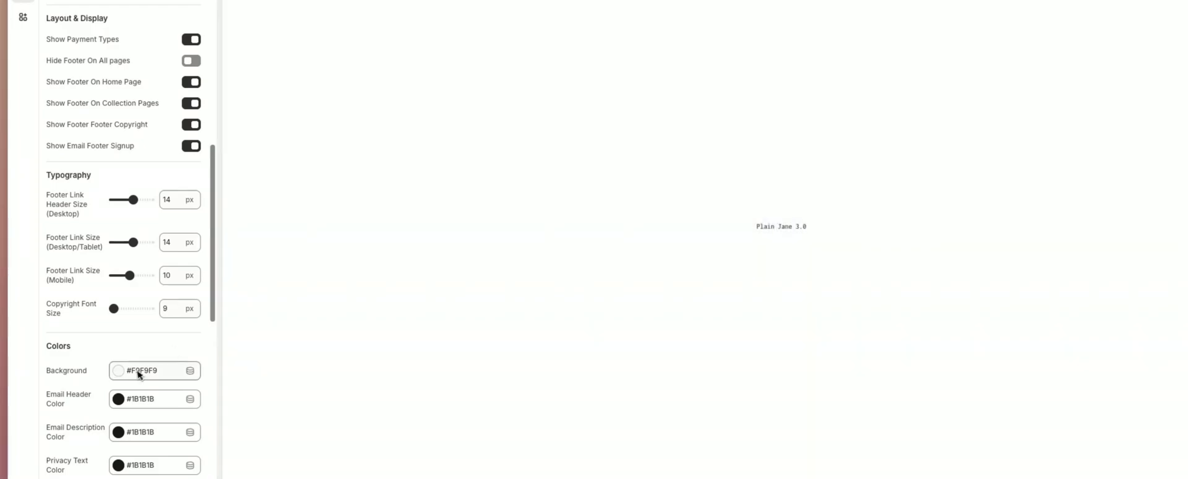
pyautogui.scroll(-5, 139, 374)
pyautogui.scroll(1, 118, 288)
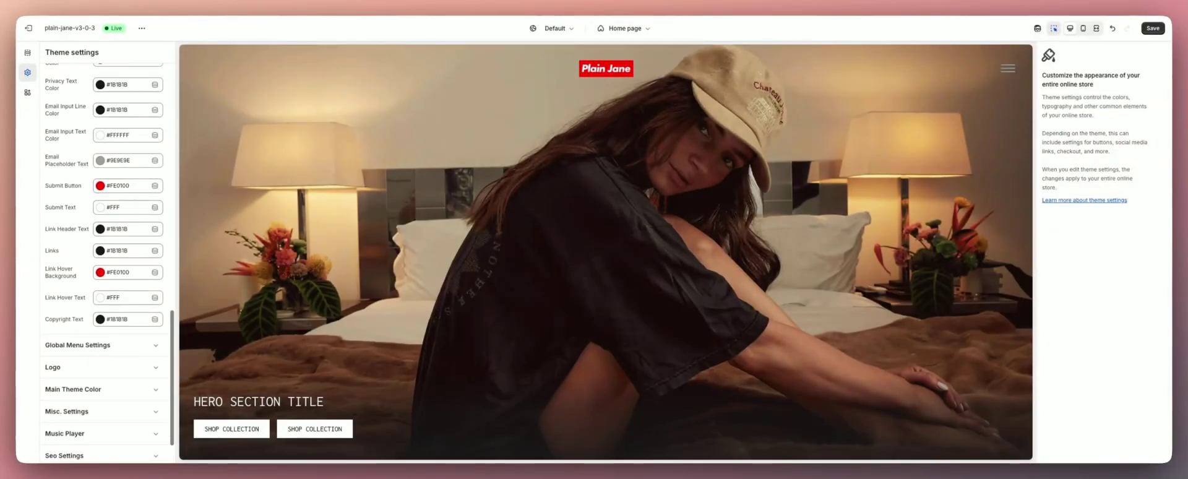
pyautogui.scroll(2, 123, 259)
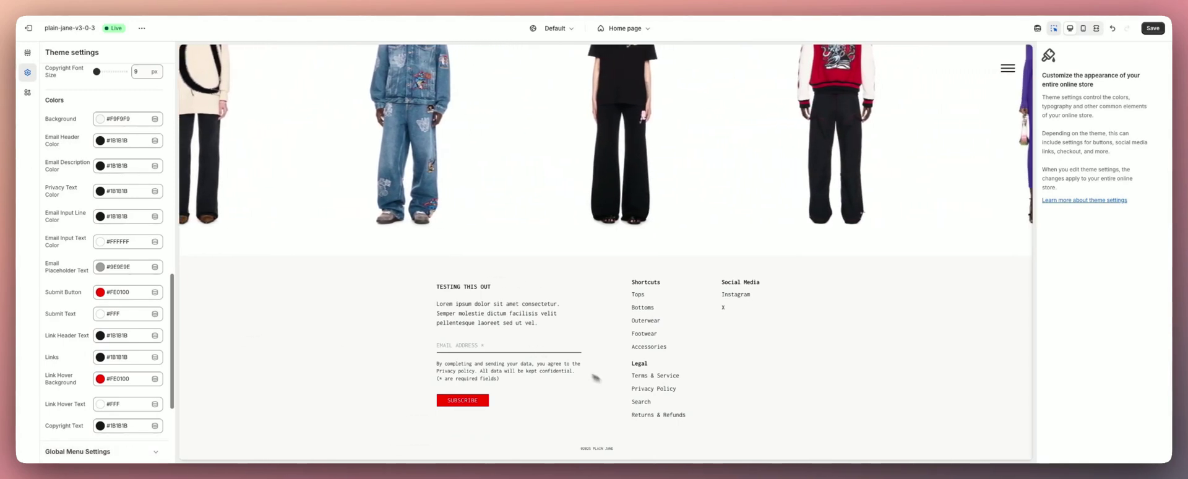
# Scroll back up through the footer Theme settings.
pyautogui.scroll(10, 120, 313)
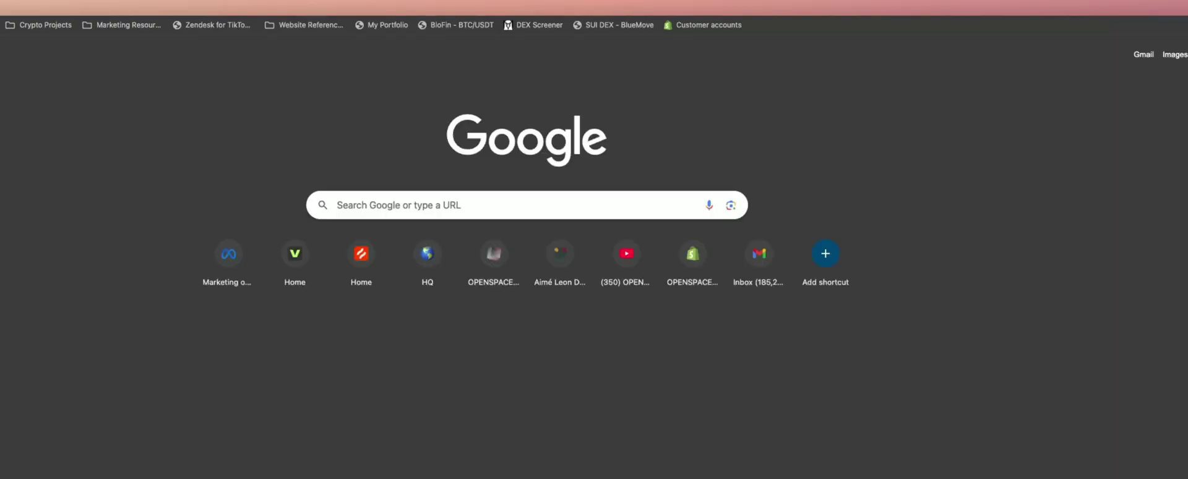
# Load the OPENSPACES website from the address bar and open its LIVE SUPPORT chat panel.
pyautogui.write('opens')
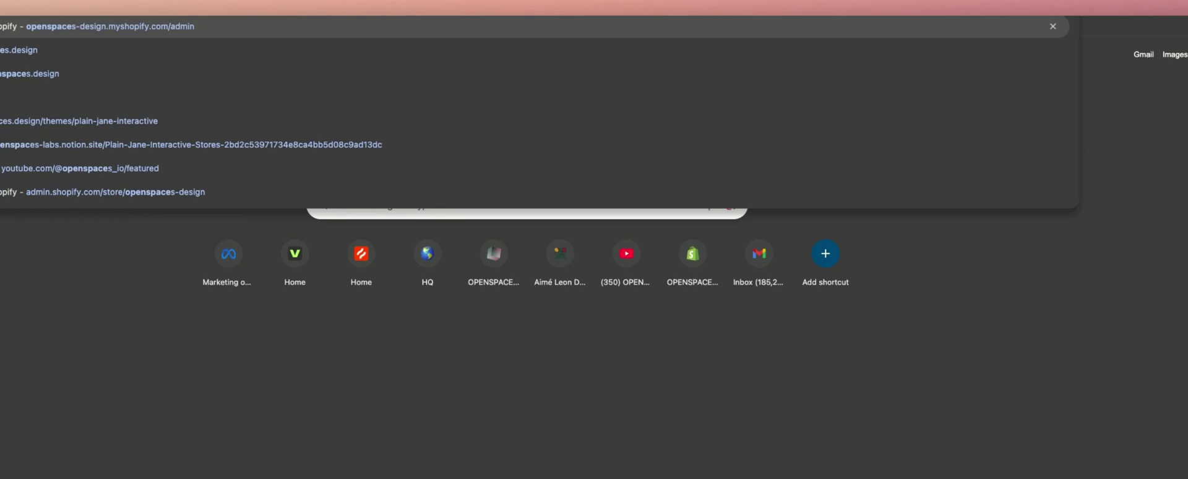
pyautogui.press('Escape')
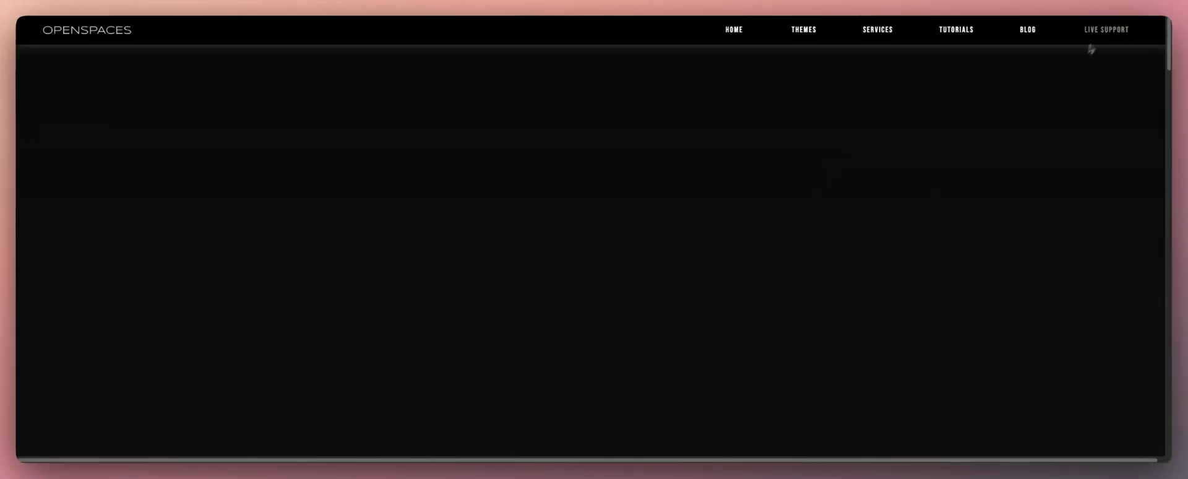
pyautogui.click(1106, 32)
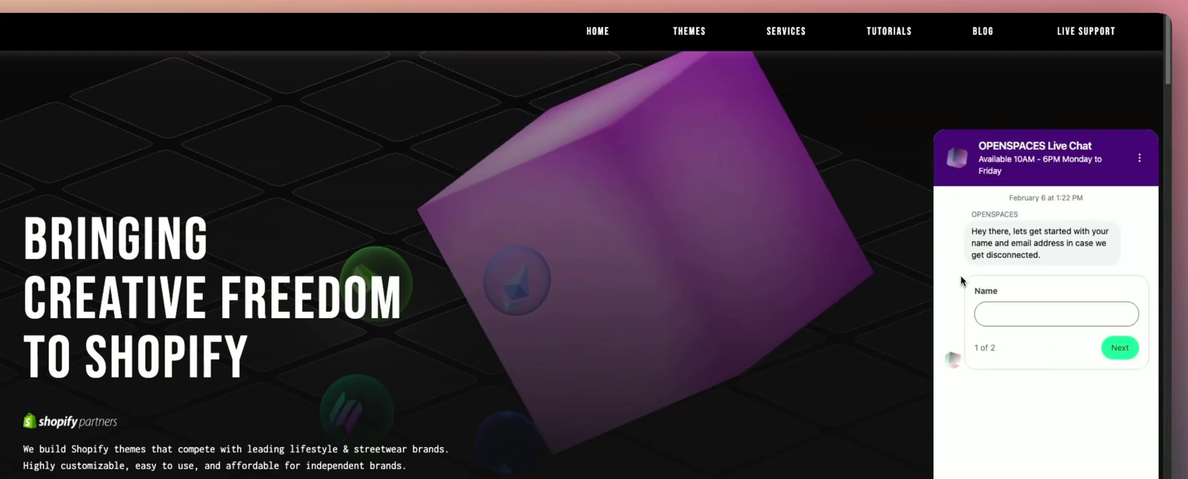